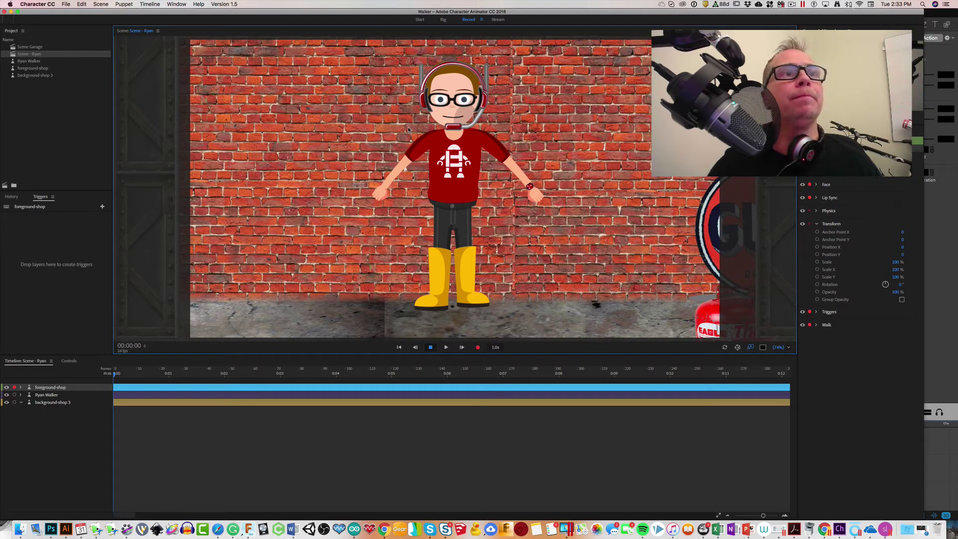
Select Ryan Walker and all three layers, then walk the puppet right and back left
click(48, 395)
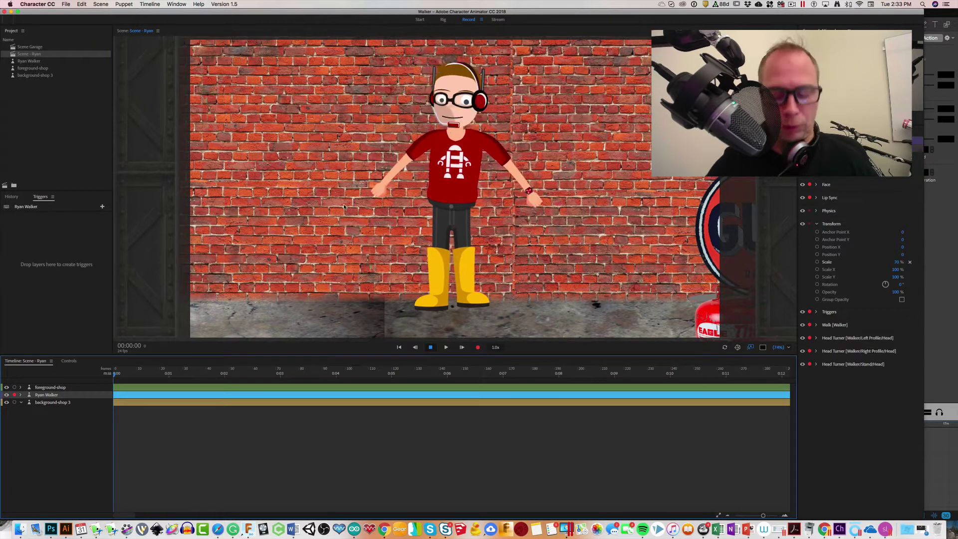
key(Right)
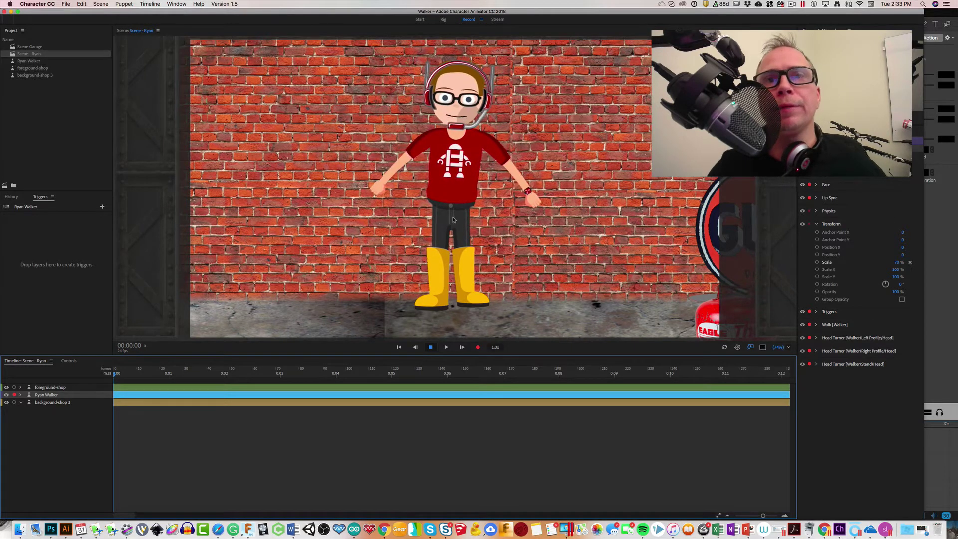
click(44, 389)
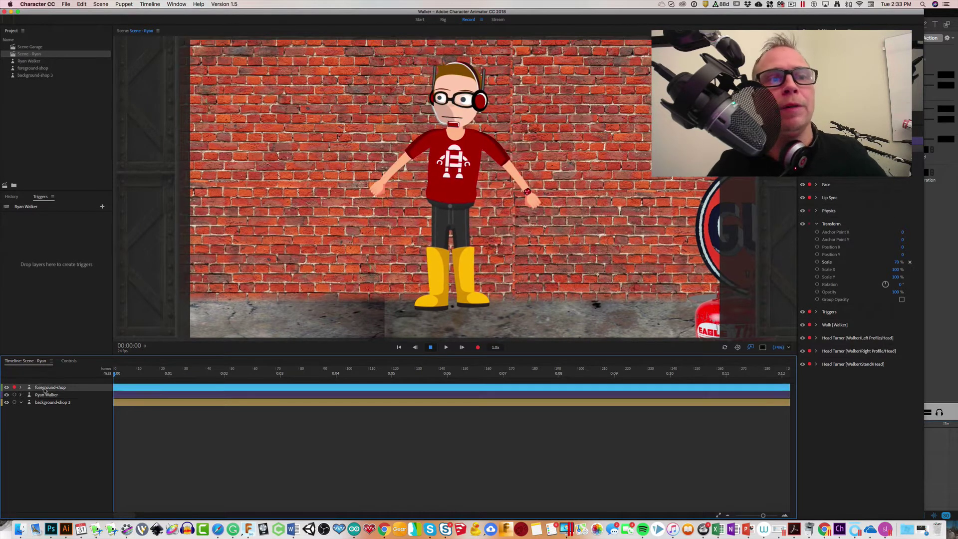
shift+click(47, 396)
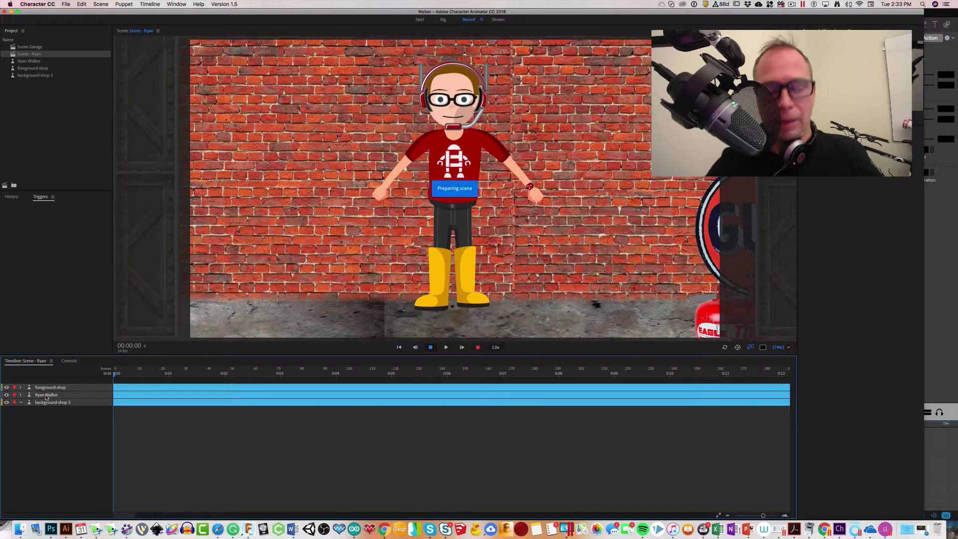
key(Right)
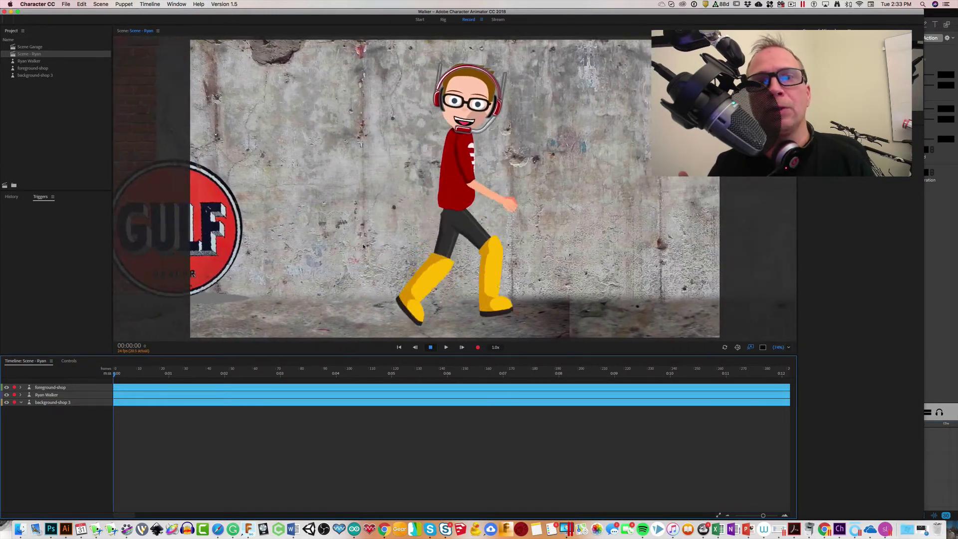
key(Left)
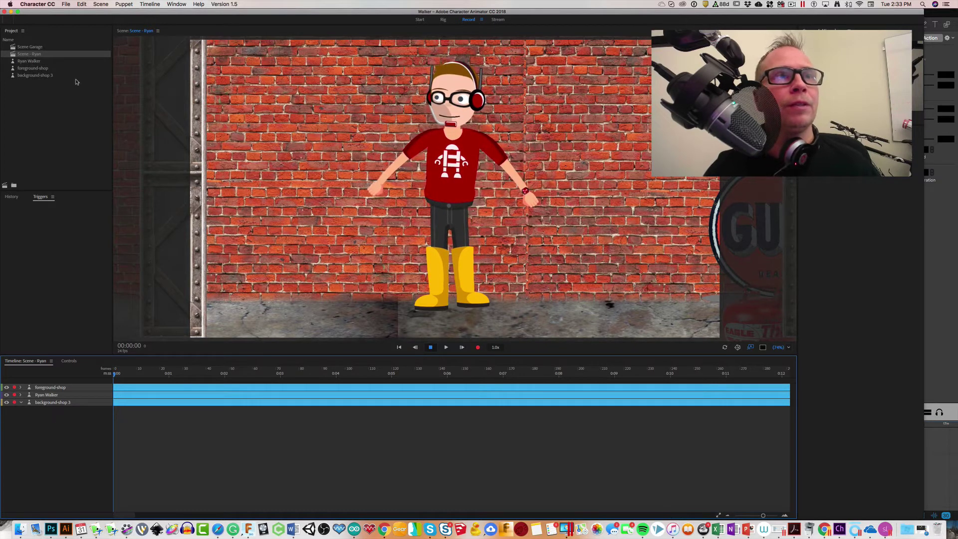
In Photoshop, hide the Left Profile group, show the Stand pose, and bring up Walker-Recovered.psd
key(super+Tab)
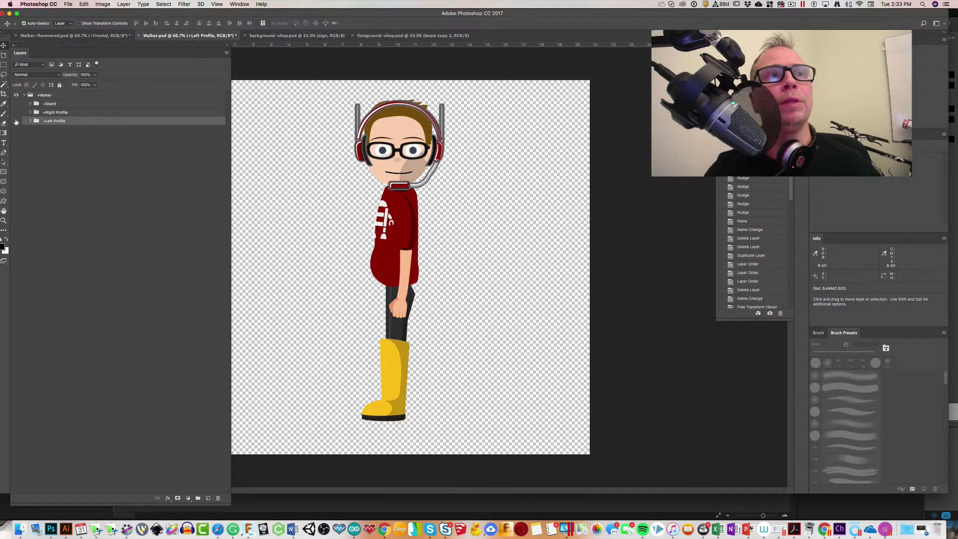
click(16, 121)
click(16, 104)
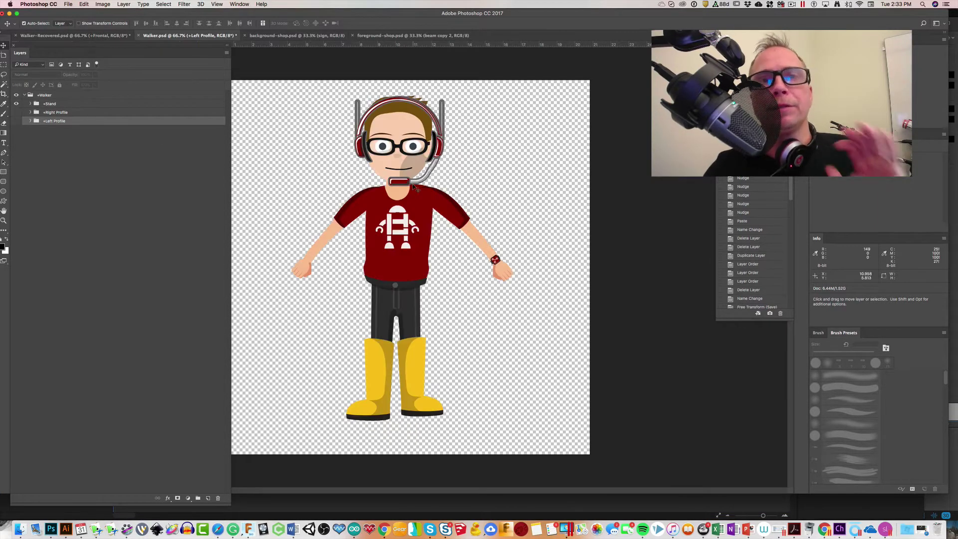
click(46, 35)
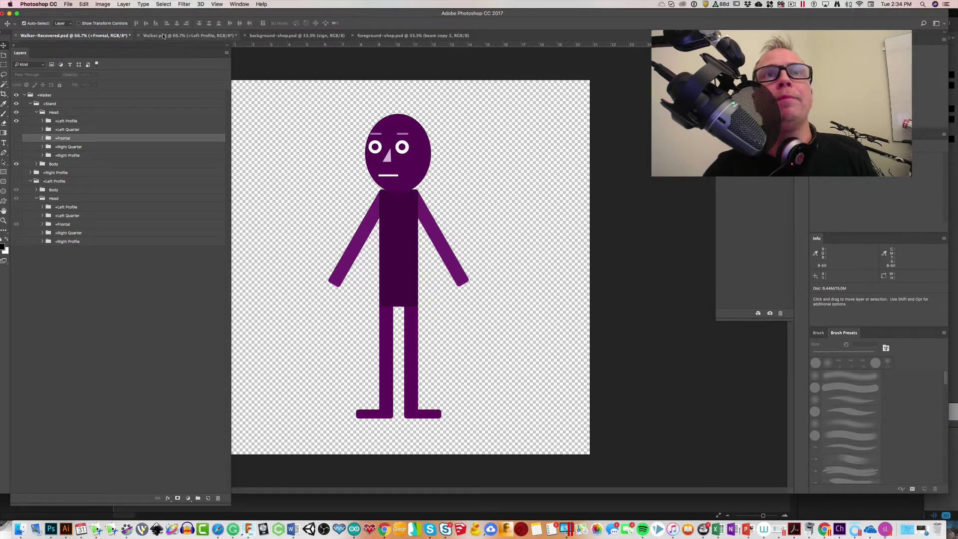
Confirm background-shop.psd's image size is 6000 × 1080 pixels, then switch to foreground-shop.psd
click(262, 35)
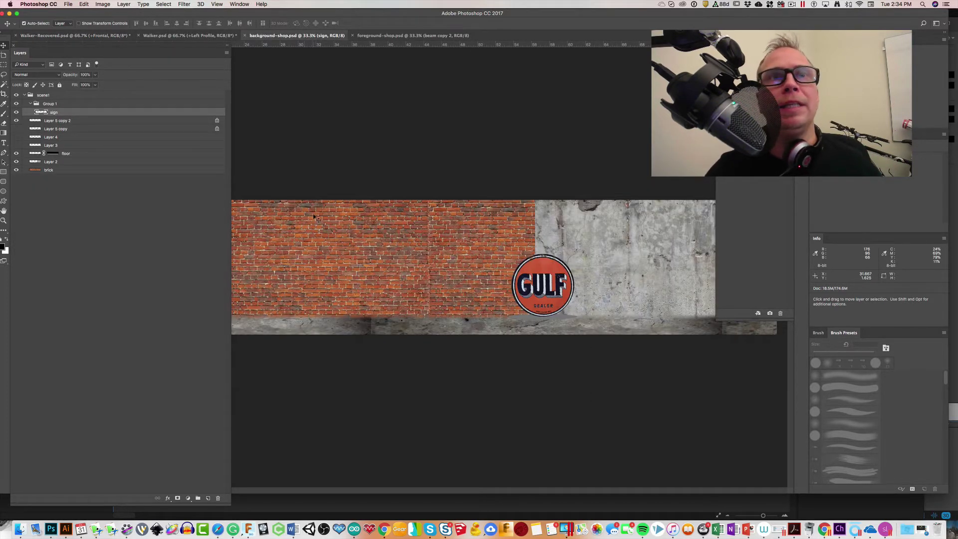
click(103, 5)
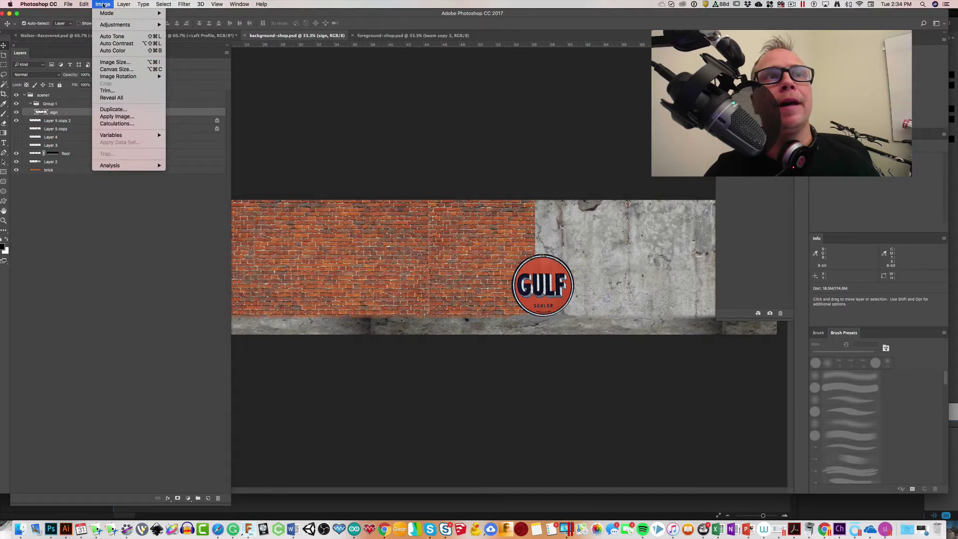
click(118, 62)
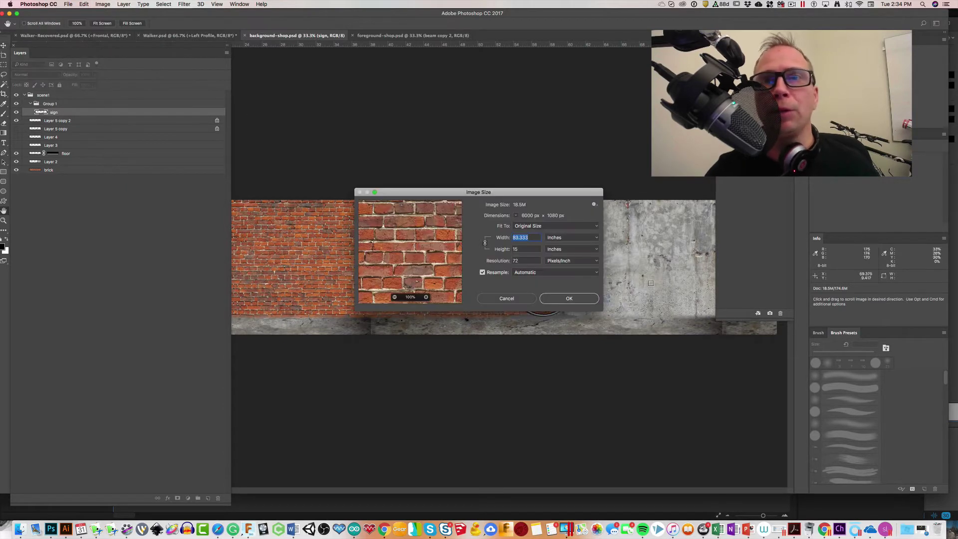
click(562, 240)
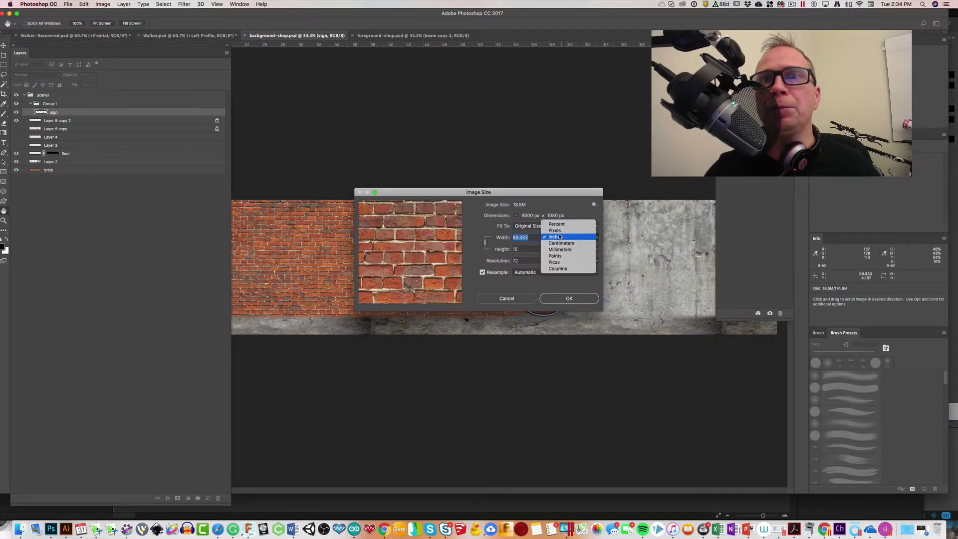
click(560, 232)
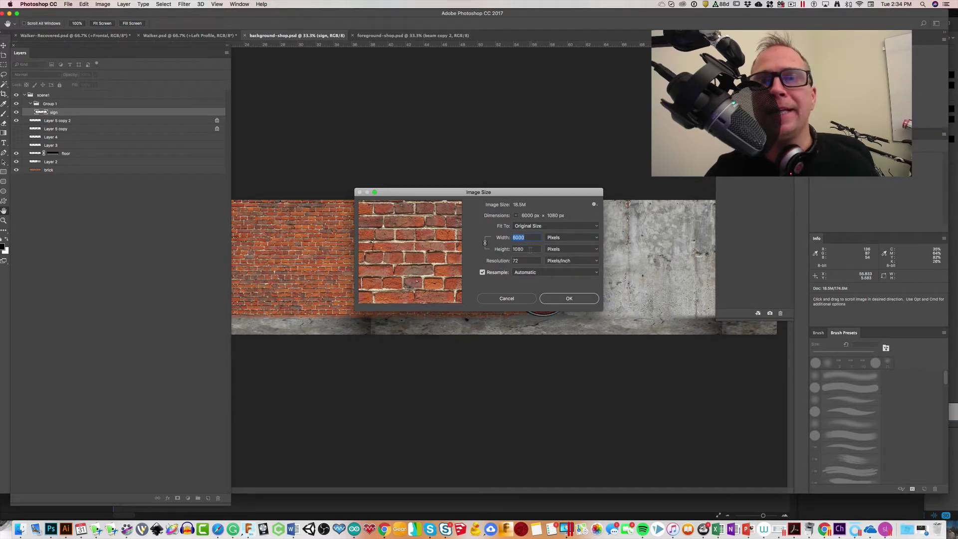
click(565, 298)
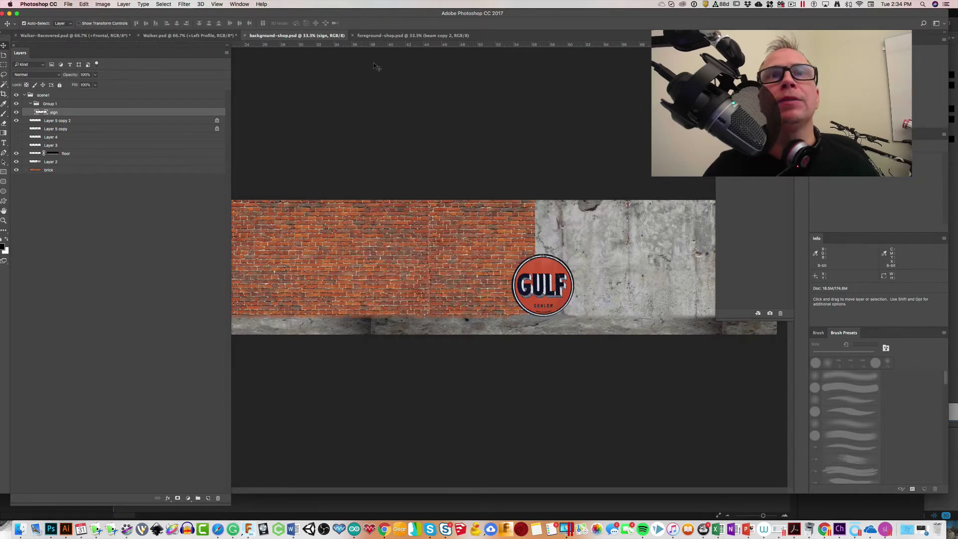
click(381, 36)
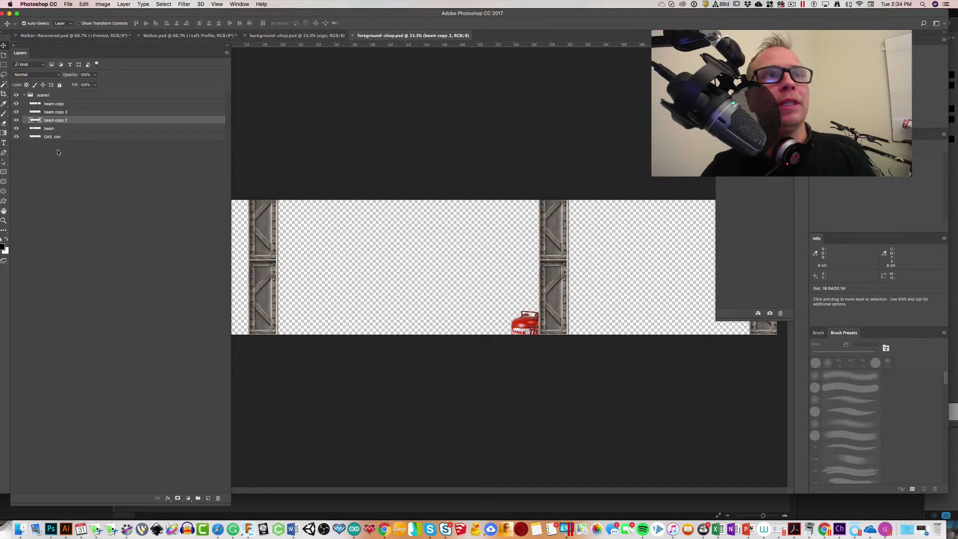
Back in Character Animator, create a new scene from the Scene menu
key(super+Tab)
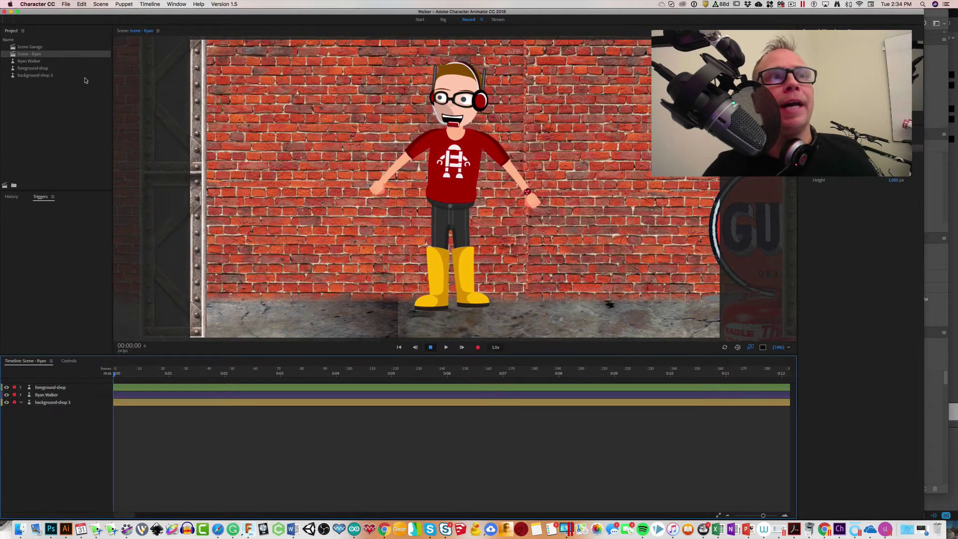
click(86, 77)
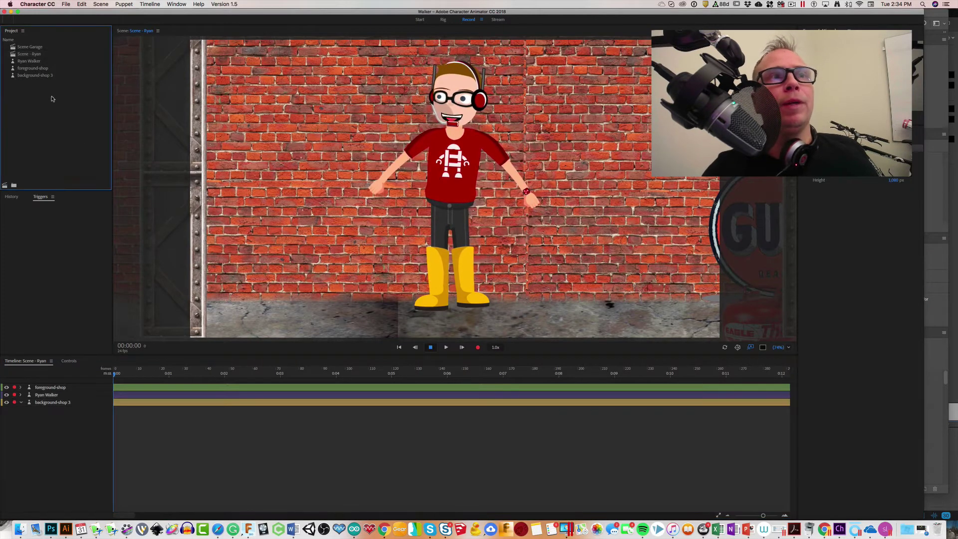
click(65, 4)
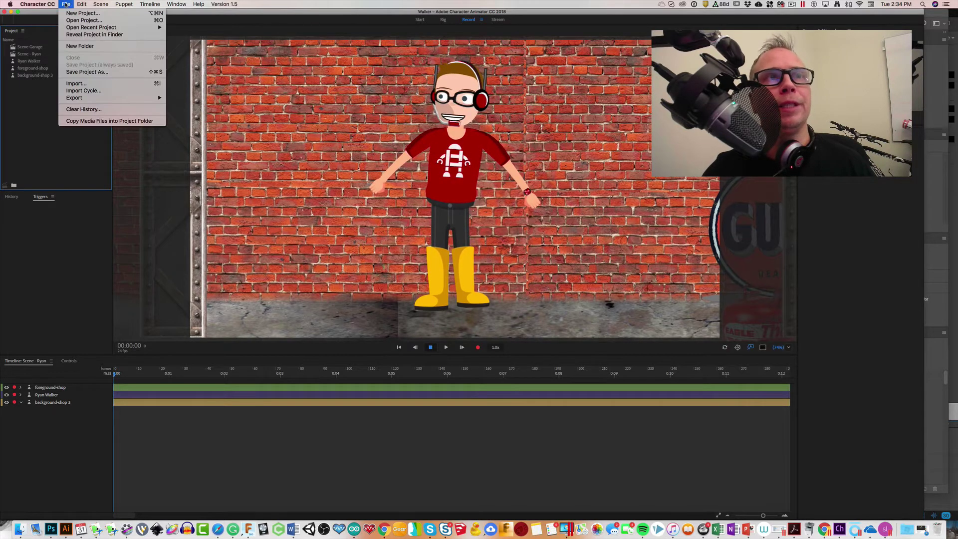
mouse_move(102, 5)
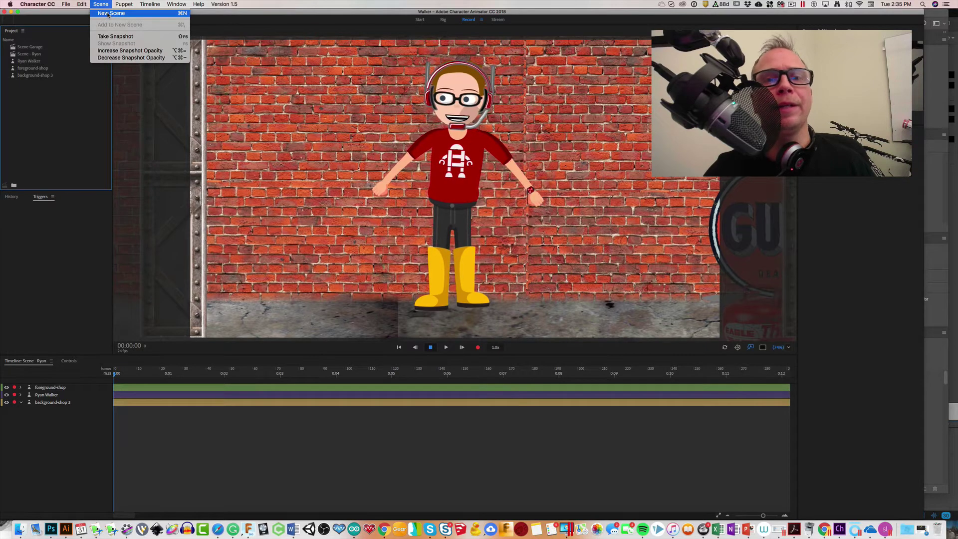
click(42, 95)
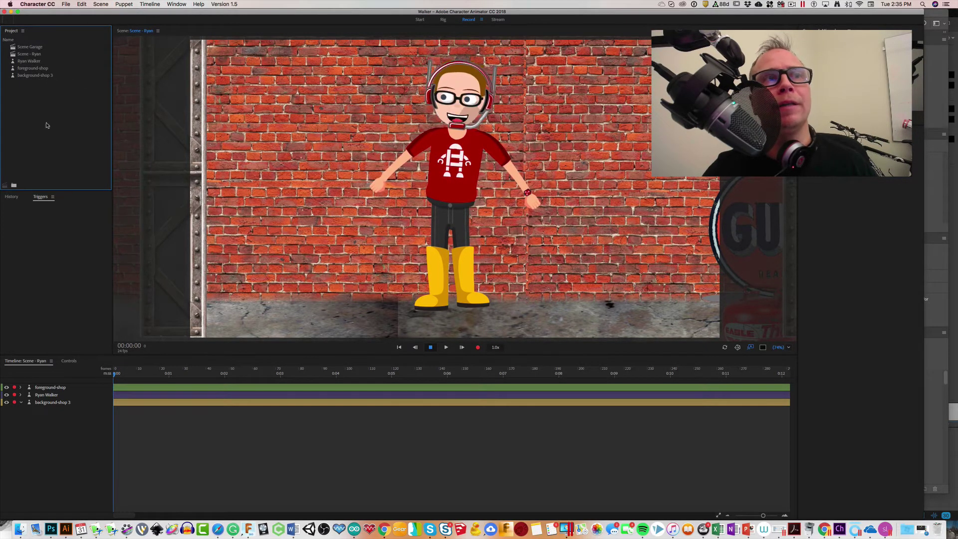
click(66, 5)
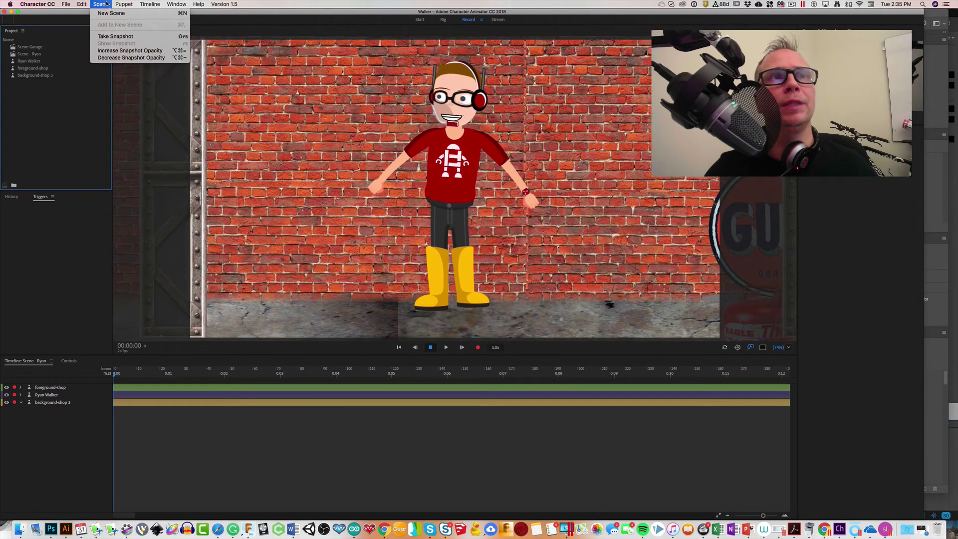
click(113, 13)
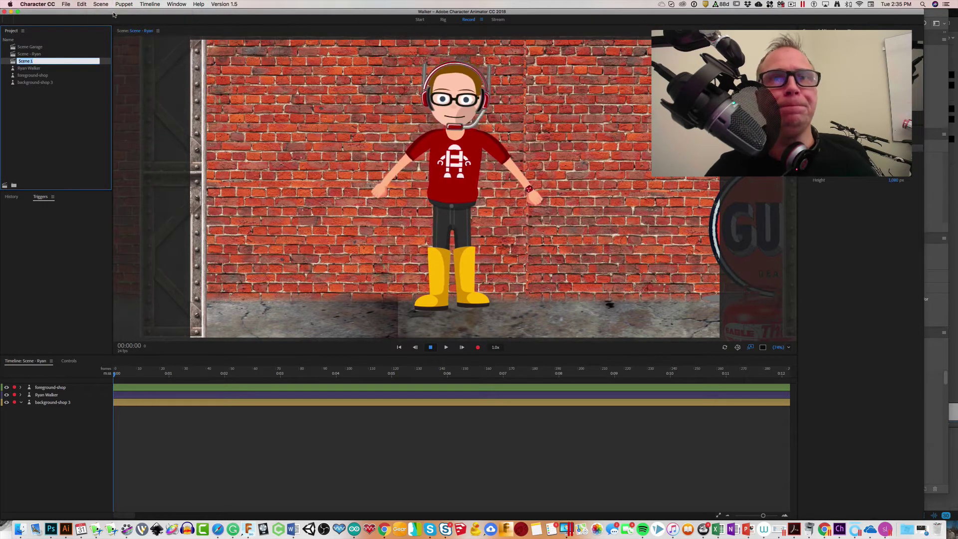
Rename the new scene to Scene 3 in the Project panel
click(37, 61)
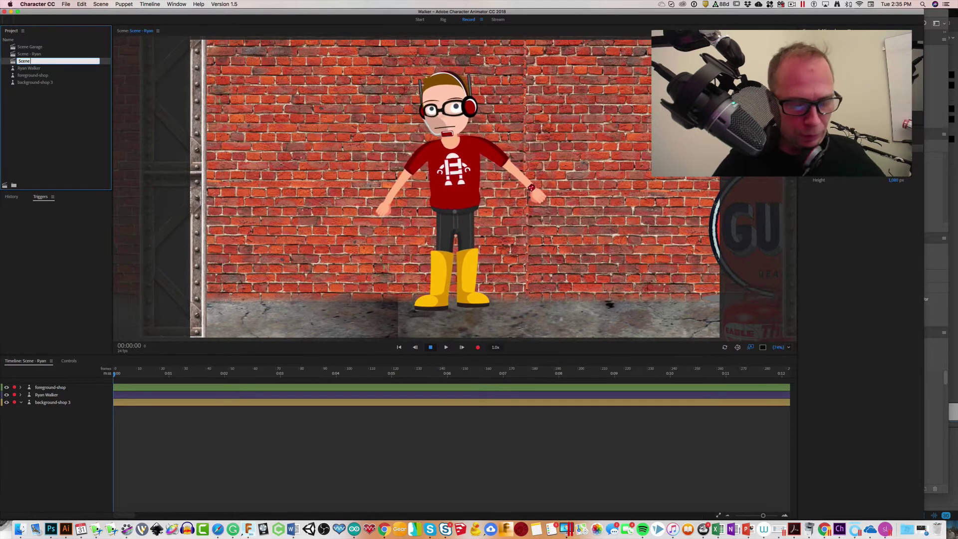
key(BackSpace)
text(3)
key(Return)
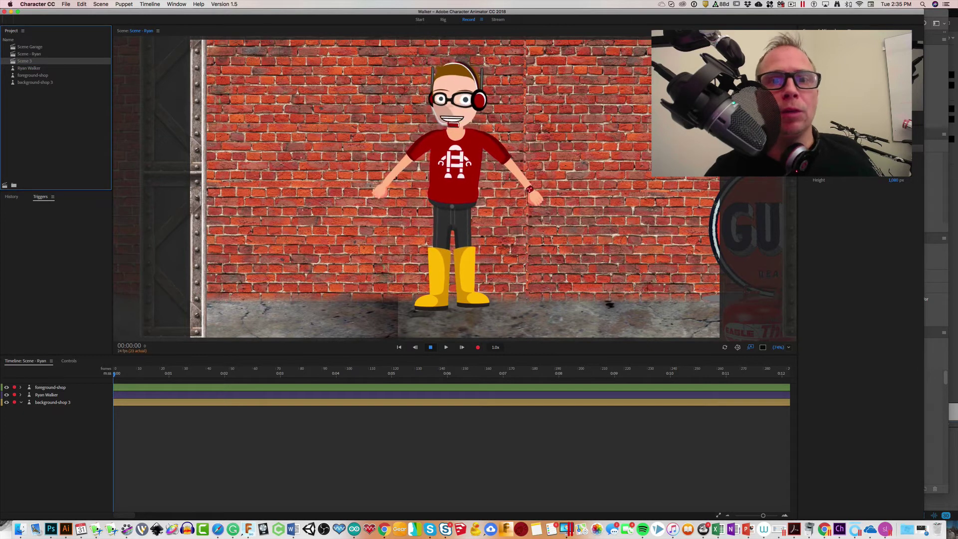
Open the empty Scene 3 and place the Ryan Walker puppet in it
double_click(25, 62)
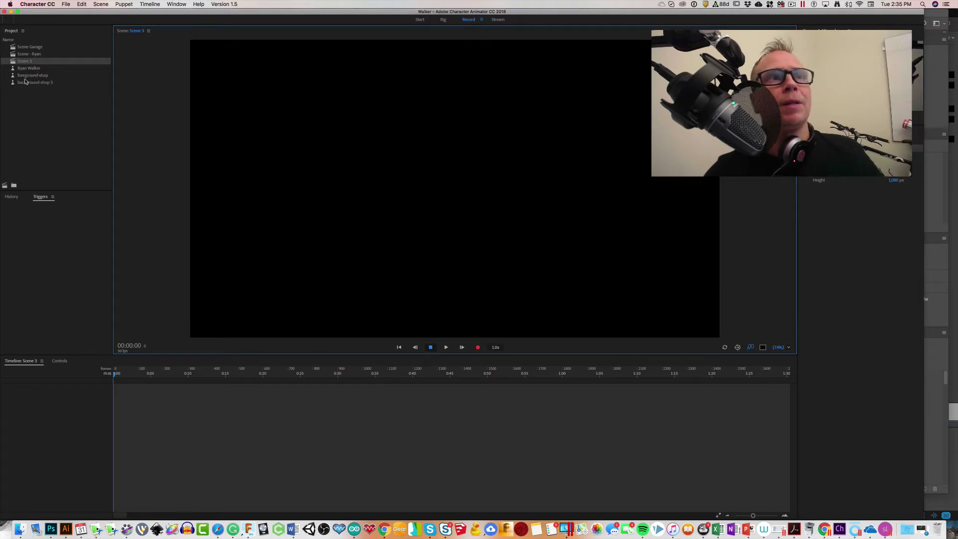
drag(21, 68, 334, 172)
drag(442, 205, 442, 203)
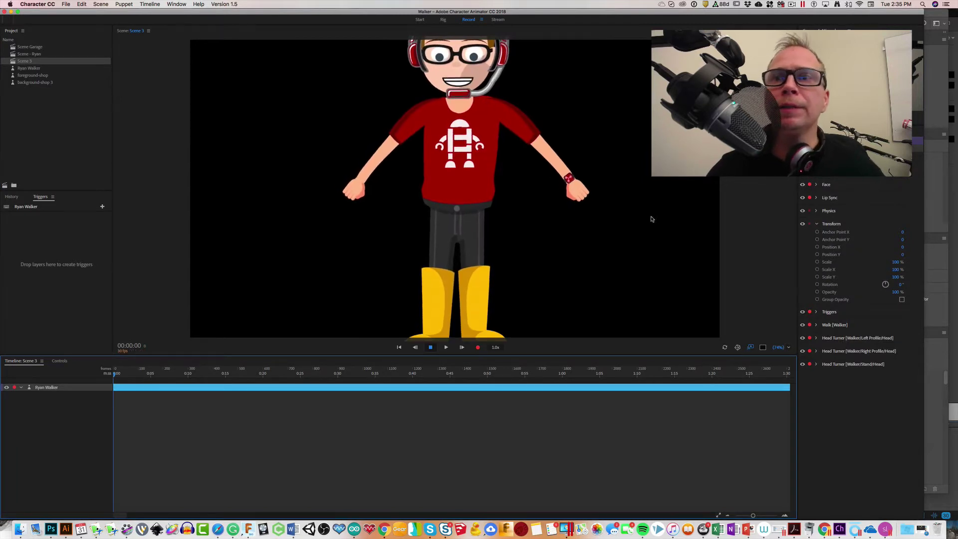
Zoom the view to 25% and set the puppet's Scale to 62% and Anchor Point Y to -168
click(789, 348)
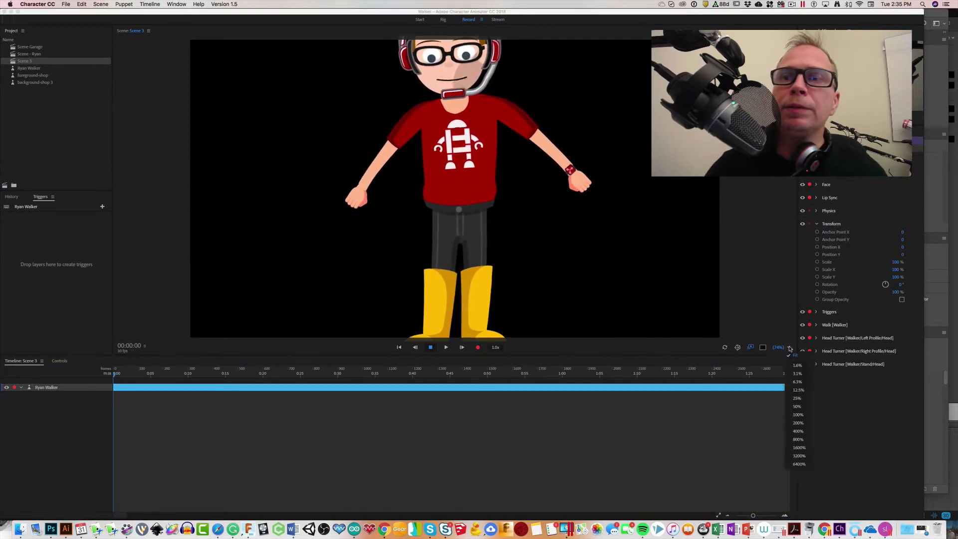
click(798, 398)
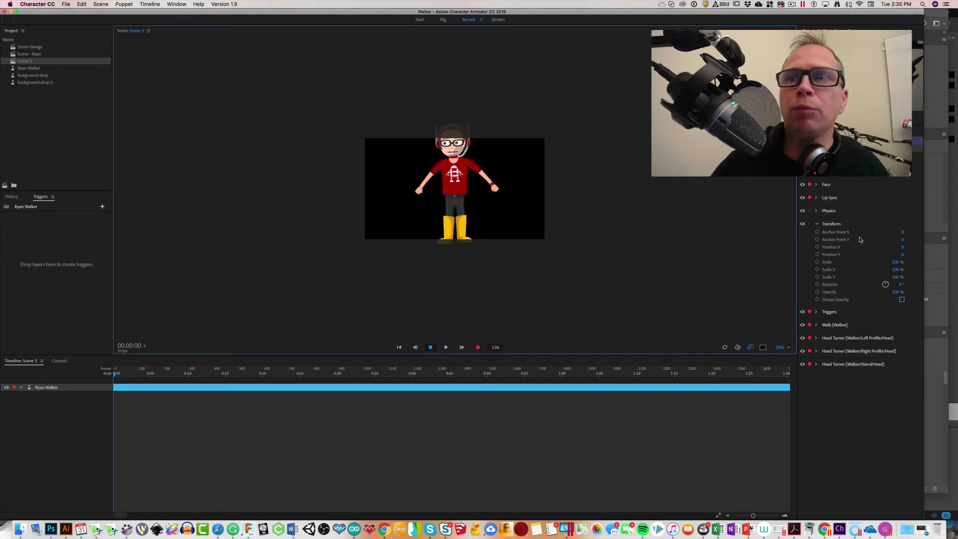
click(903, 255)
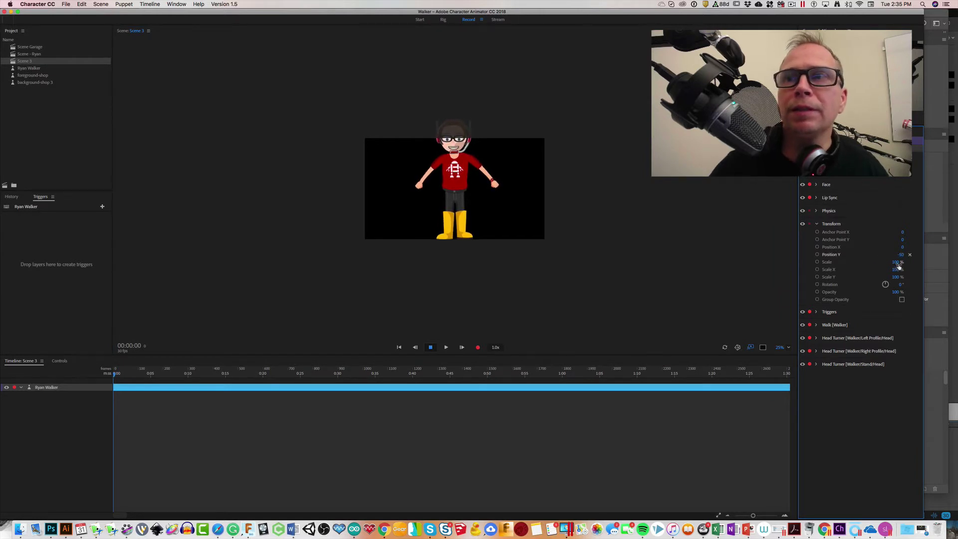
mouse_move(892, 263)
mouse_down()
mouse_move(870, 264)
mouse_move(882, 264)
mouse_up()
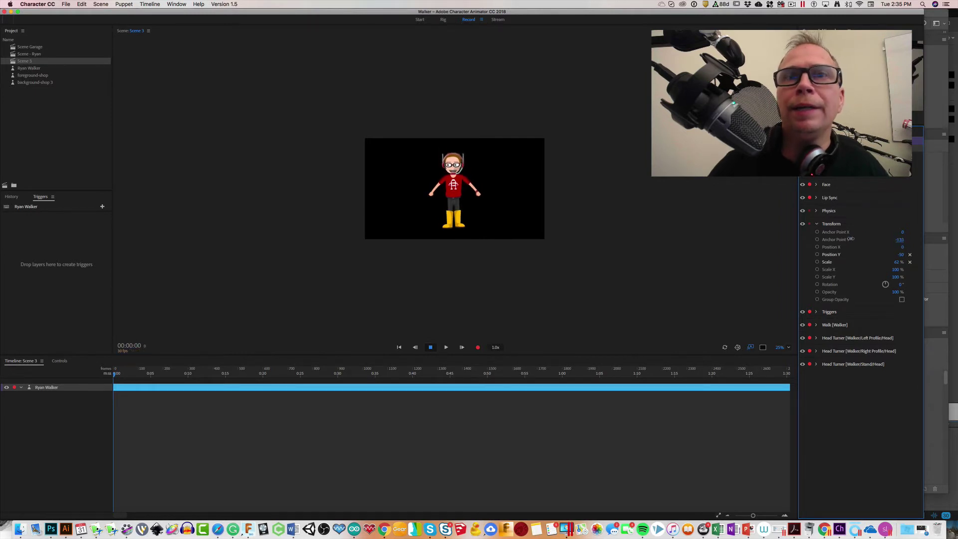
drag(849, 239, 832, 239)
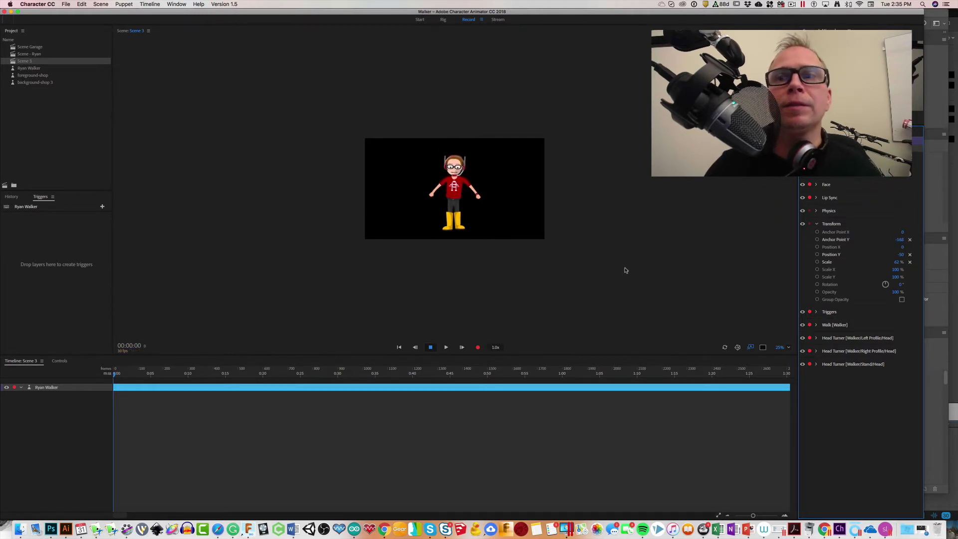
click(788, 347)
click(801, 406)
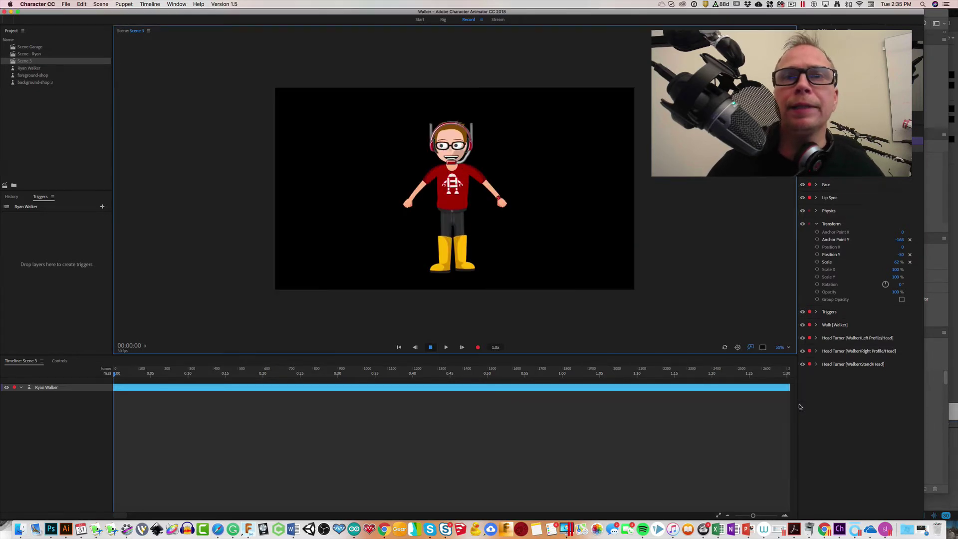
drag(26, 77, 36, 387)
click(29, 69)
click(25, 84)
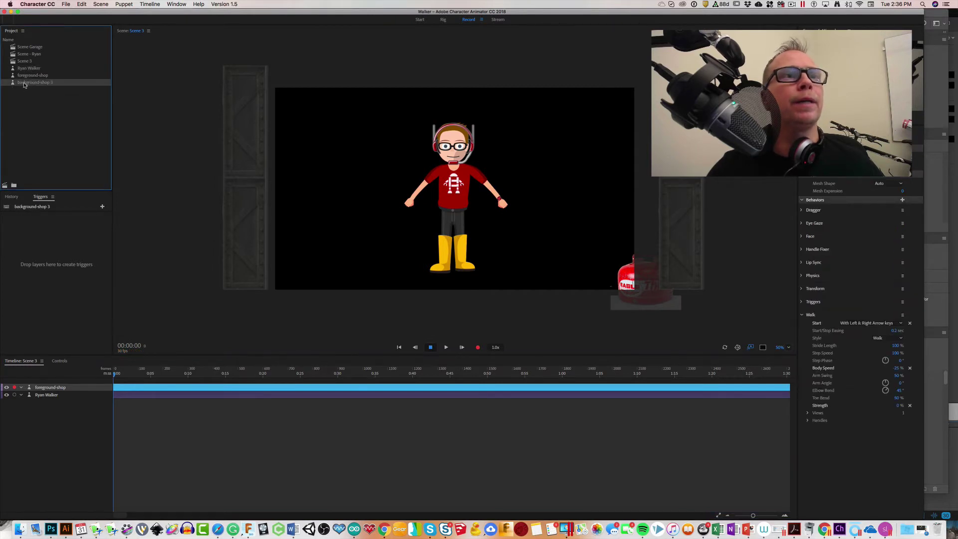
drag(24, 85, 35, 403)
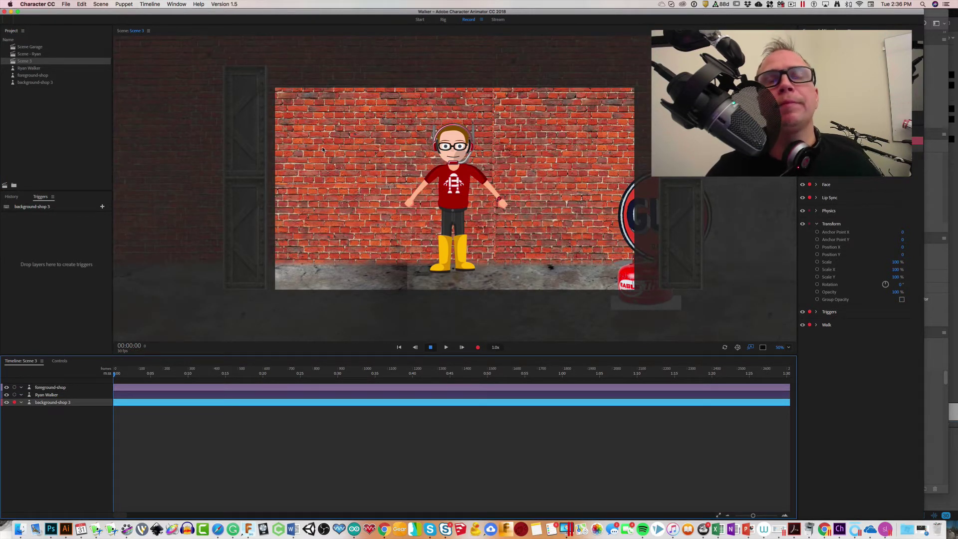
super+click(52, 388)
super+click(52, 396)
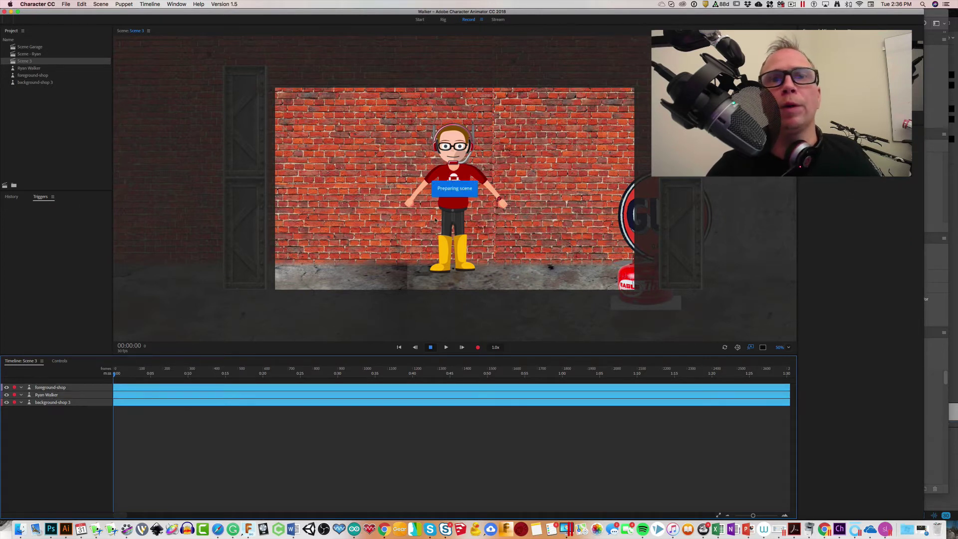
click(504, 208)
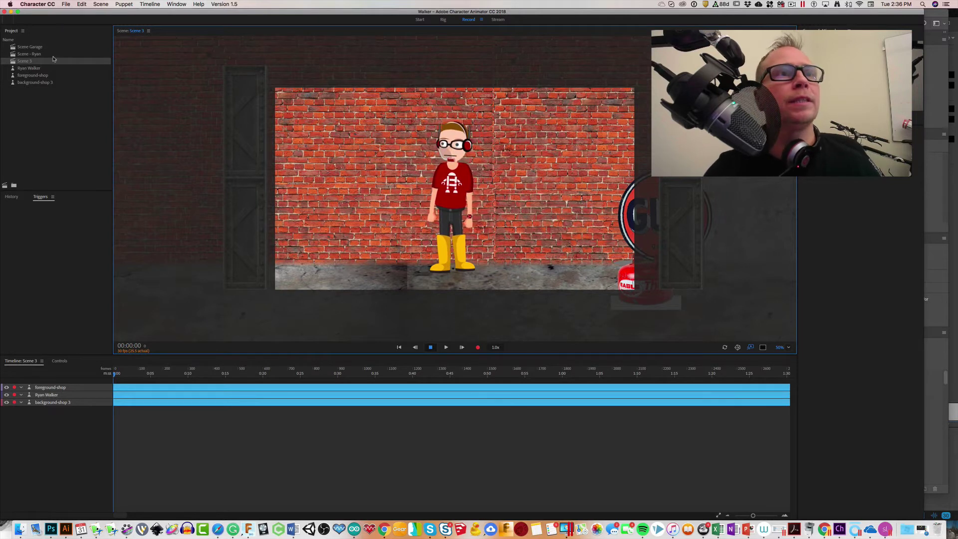
click(26, 77)
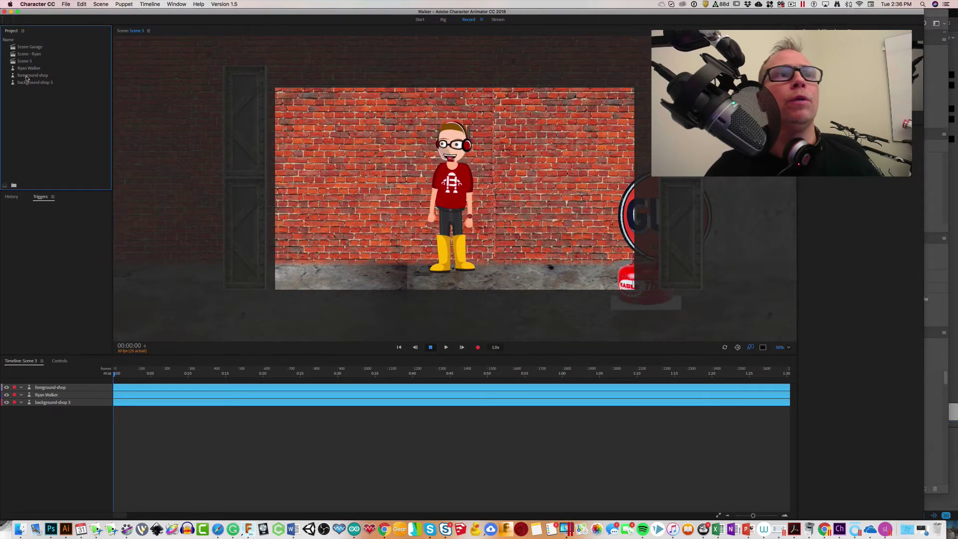
click(26, 77)
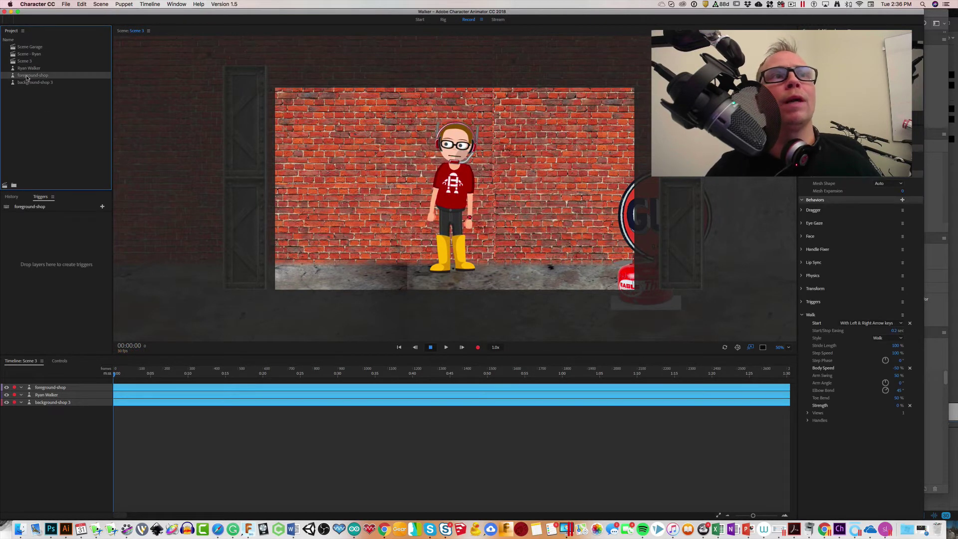
Open foreground-shop in Rig mode and keep its Walk behavior starting With Left & Right Arrow keys
double_click(27, 77)
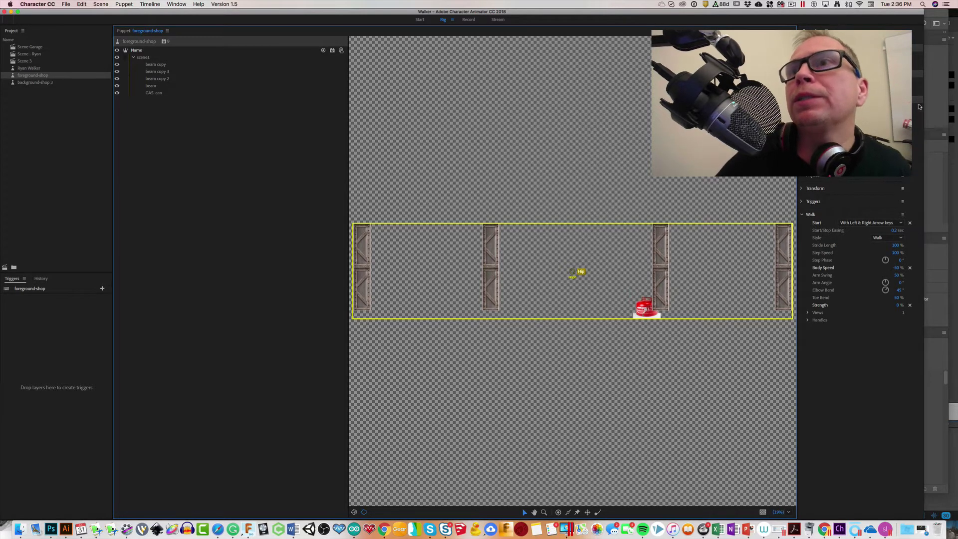
click(904, 178)
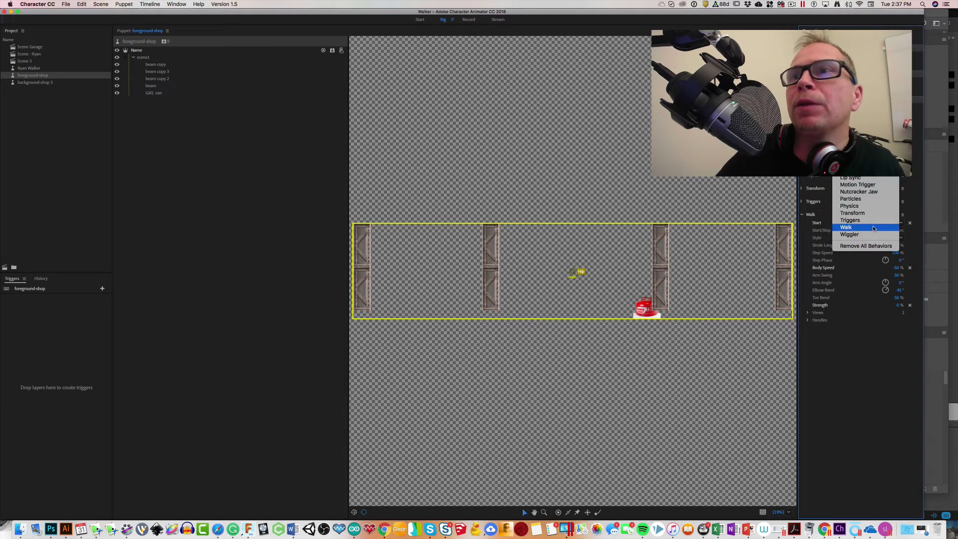
click(864, 367)
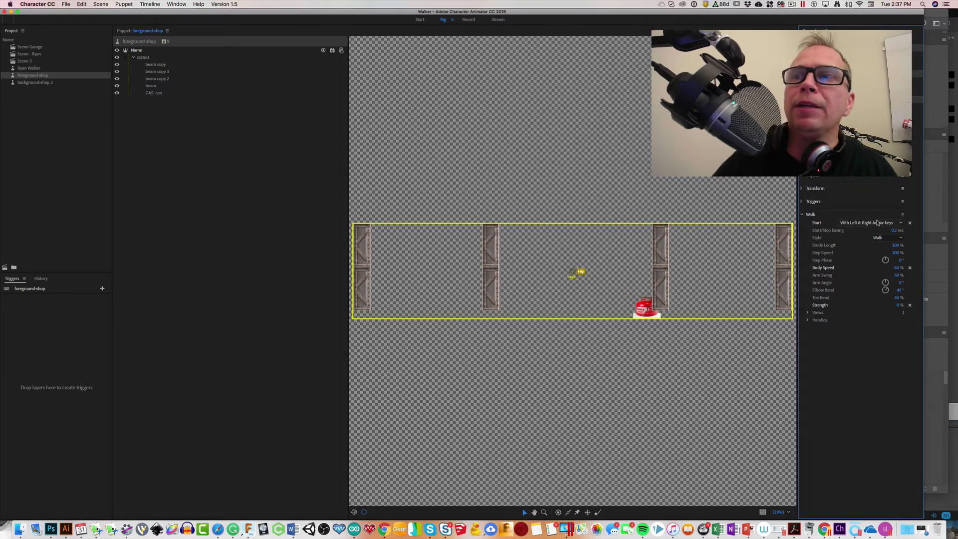
click(876, 223)
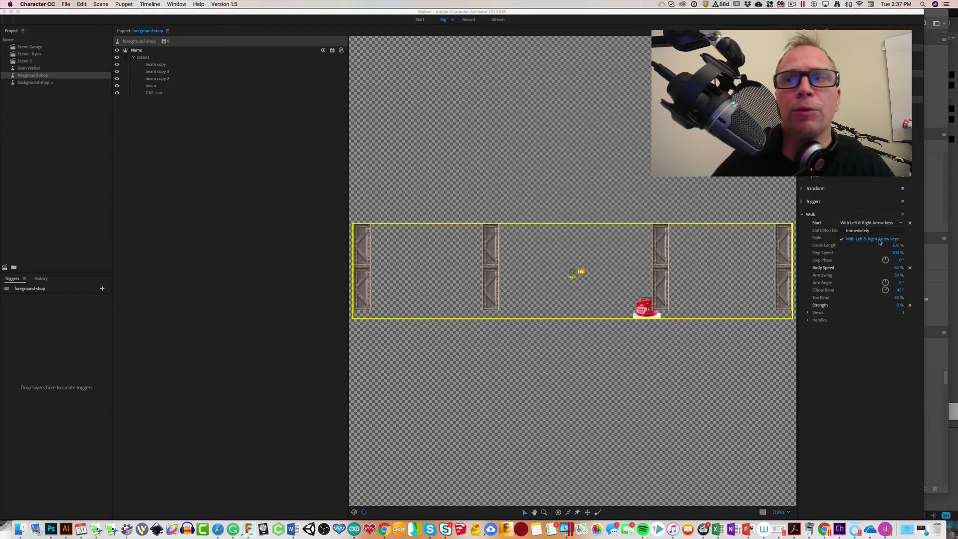
click(880, 239)
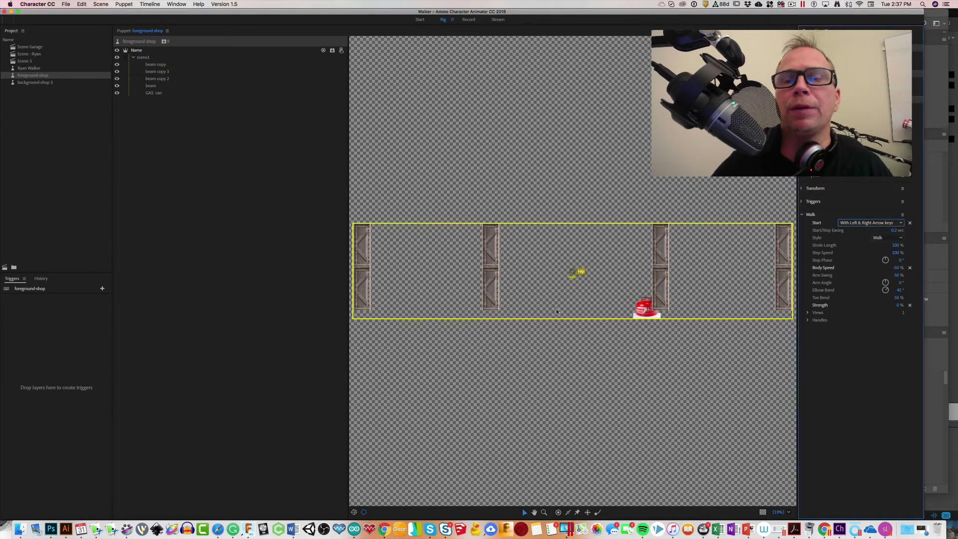
click(584, 254)
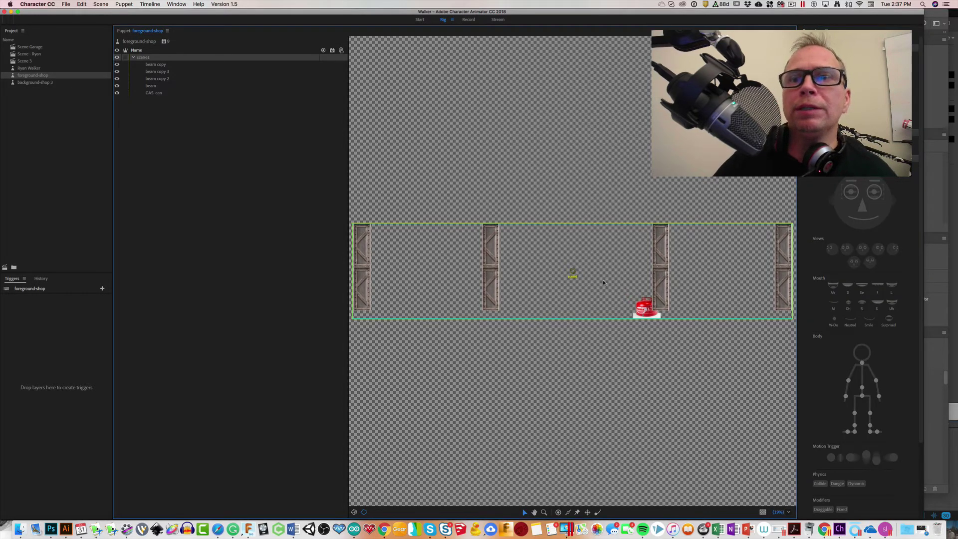
click(148, 43)
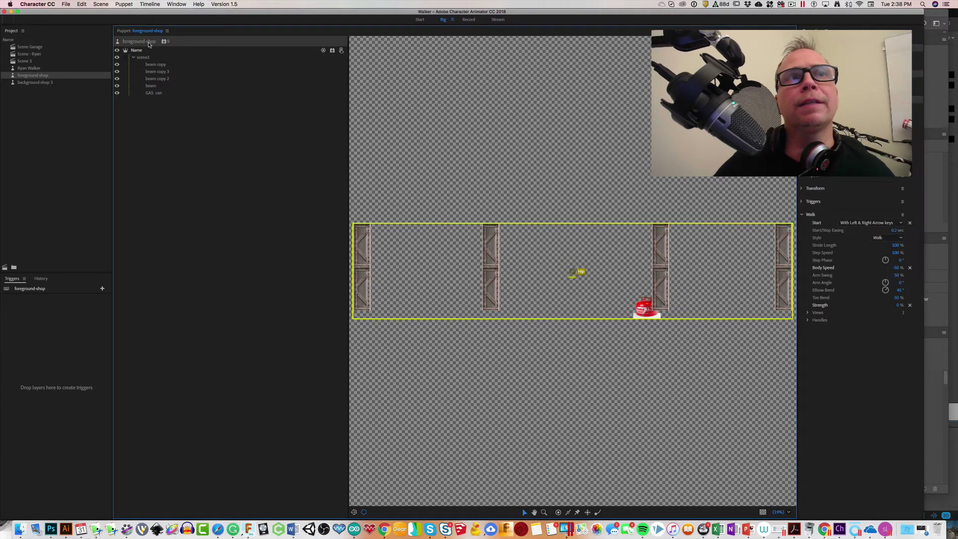
click(573, 273)
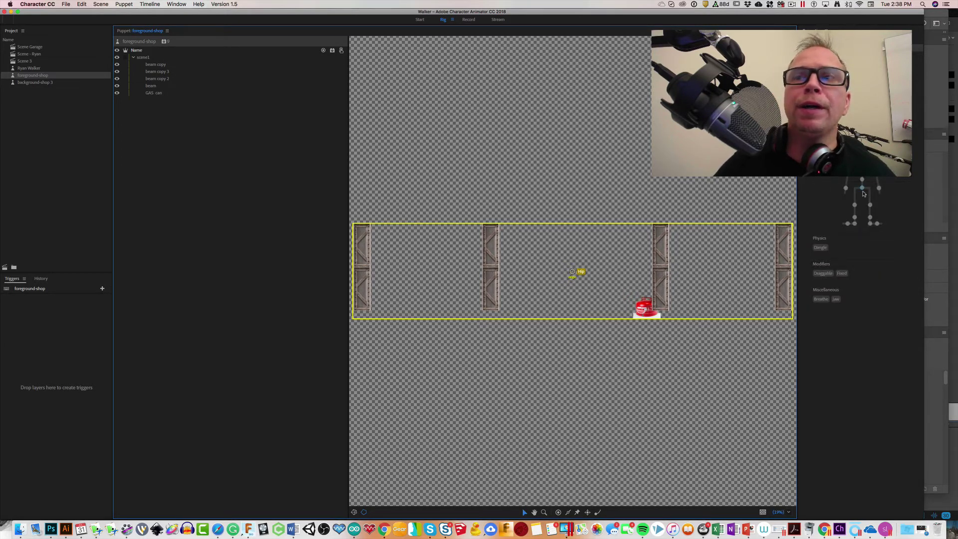
click(862, 189)
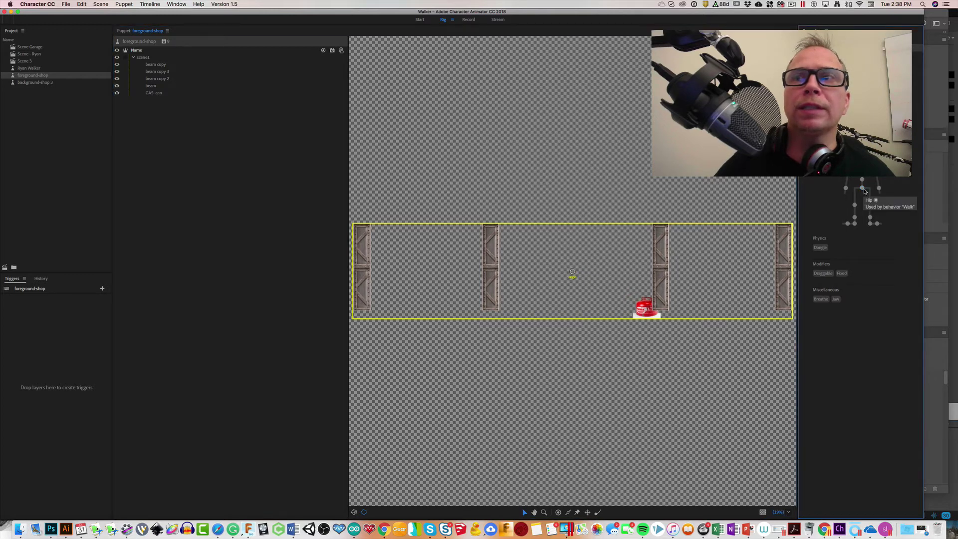
click(862, 188)
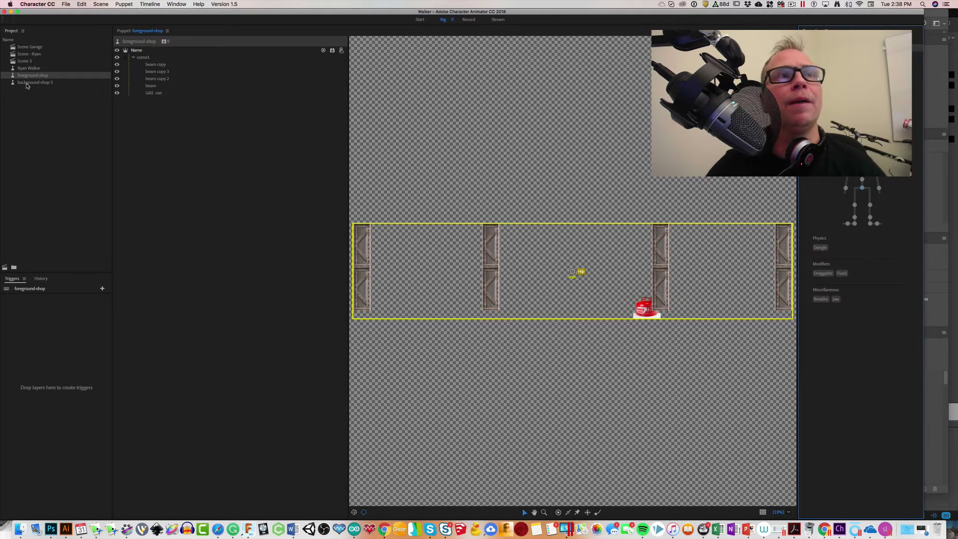
Open background-shop 3 for rigging, delete the extra Hip handle and move the remaining one right
click(25, 83)
double_click(25, 83)
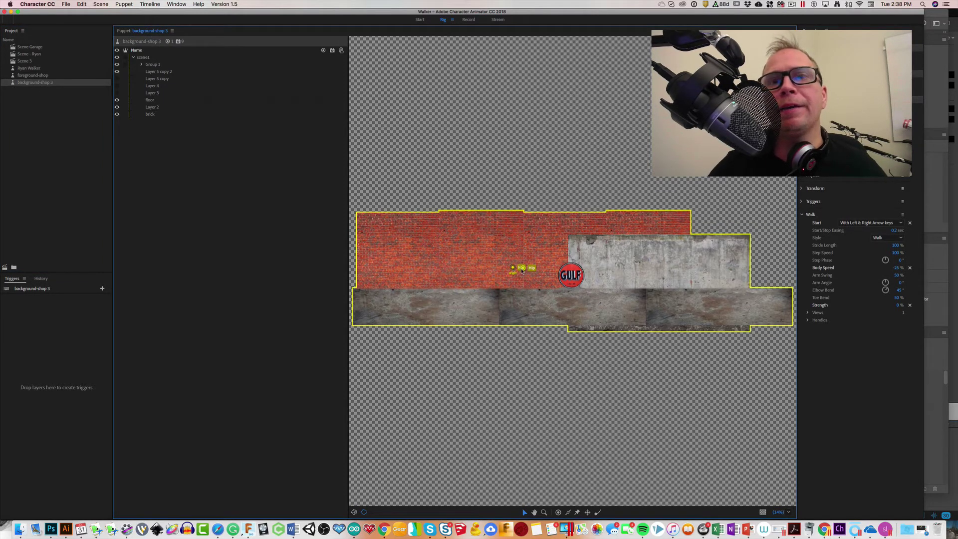
drag(523, 270, 535, 268)
click(535, 271)
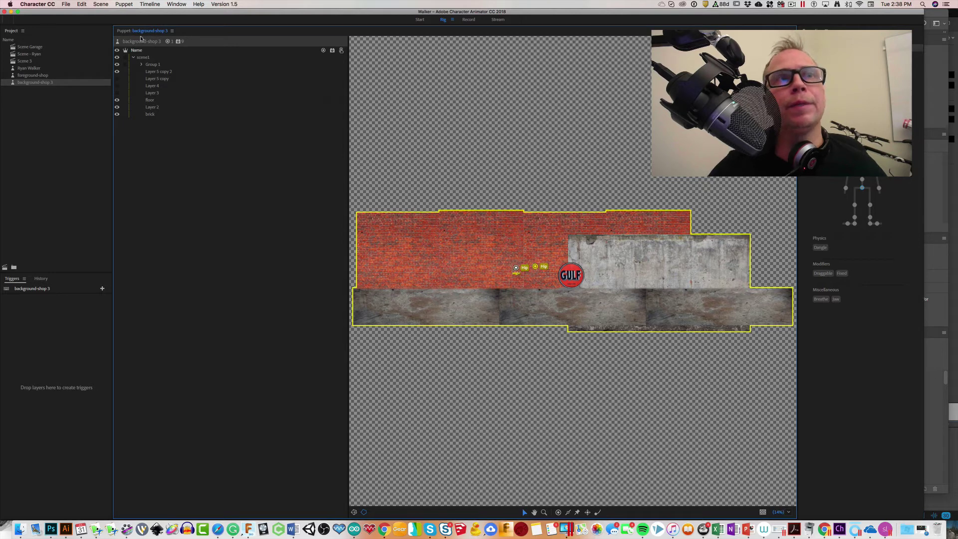
click(523, 273)
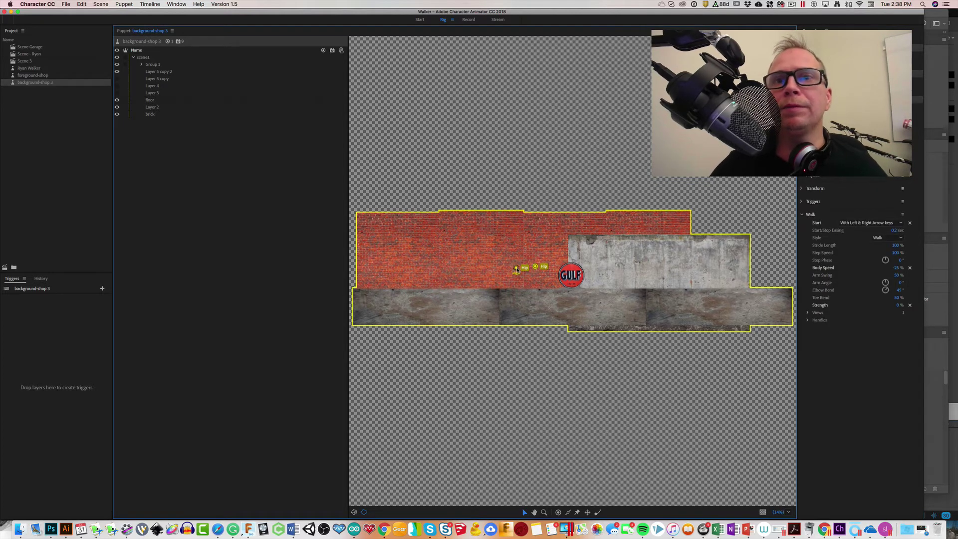
click(516, 268)
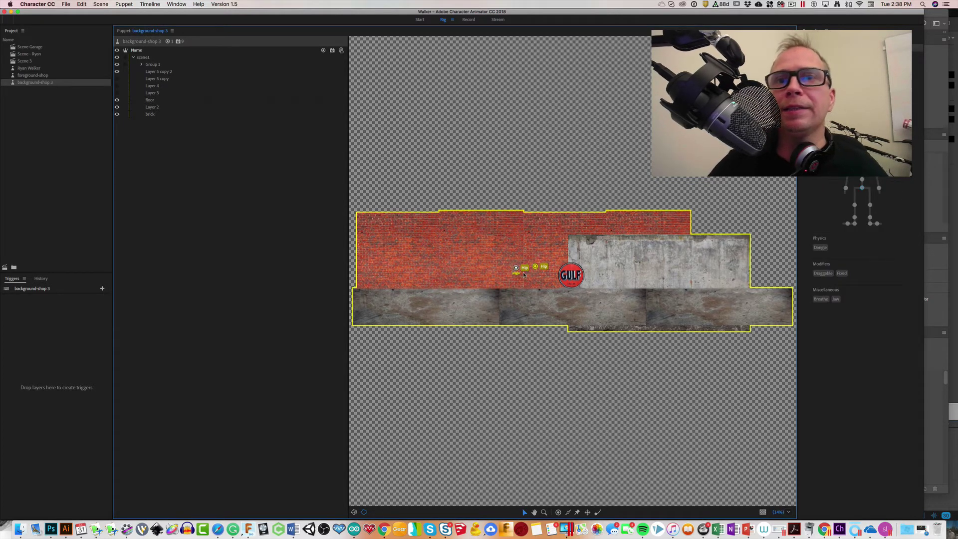
click(535, 267)
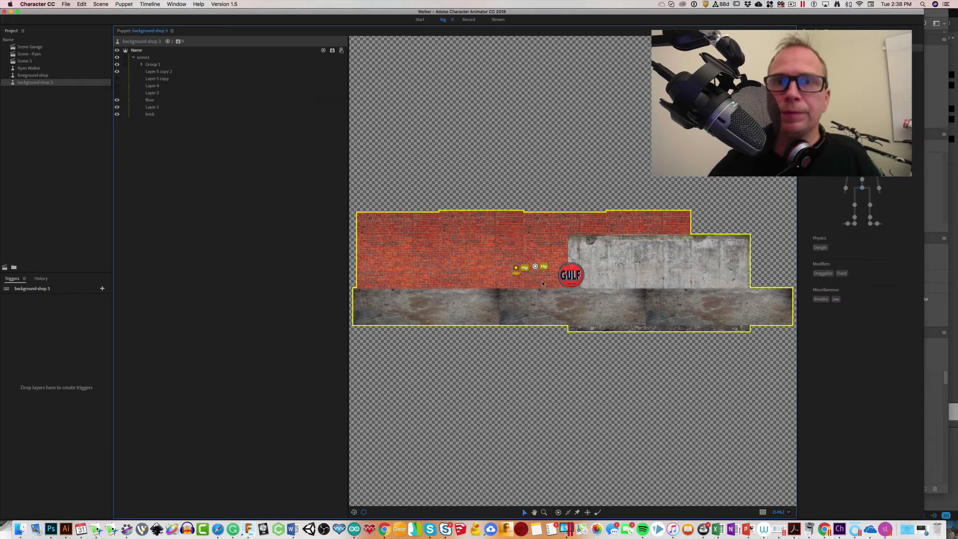
key(Delete)
drag(515, 267, 534, 270)
click(533, 266)
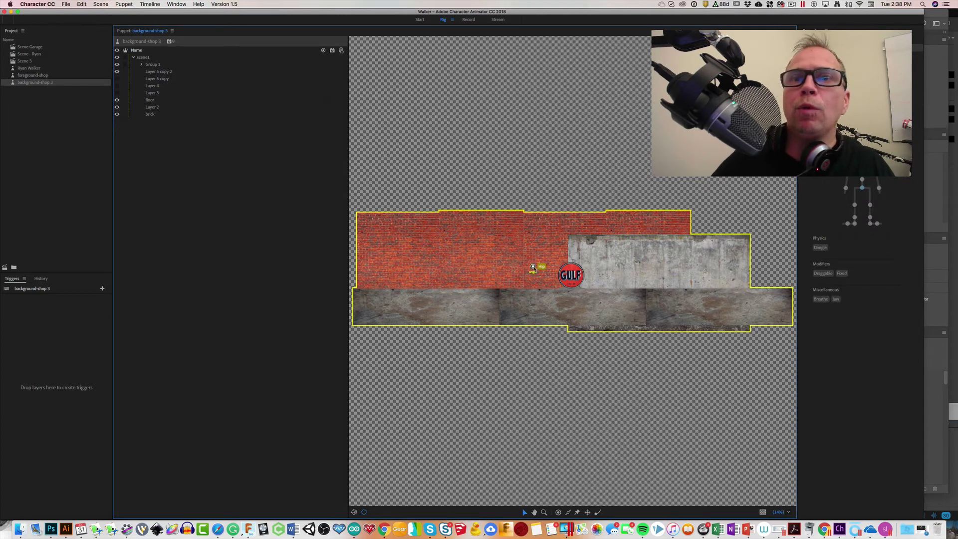
Keep the Walk behavior starting With Left & Right Arrow keys at Body Speed -25%, Strength 0%
click(144, 45)
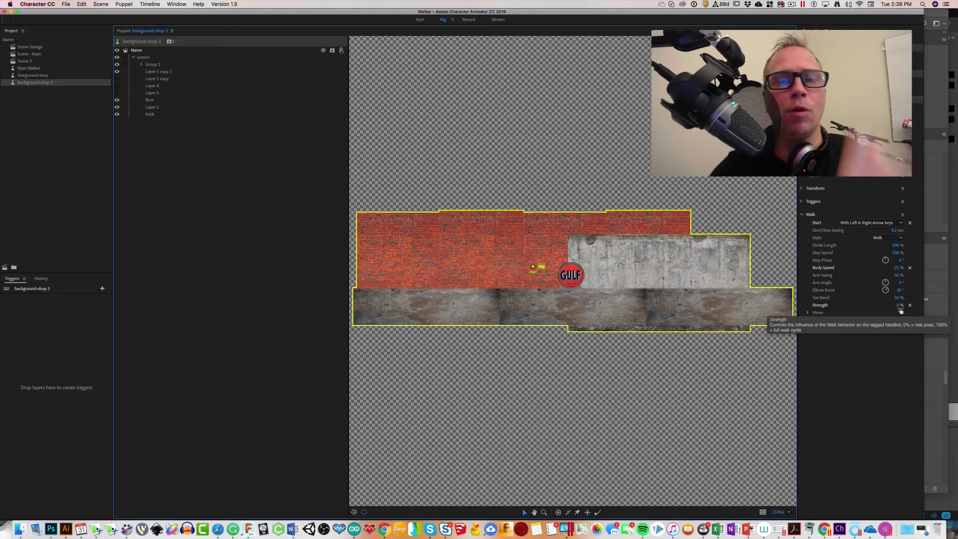
click(869, 223)
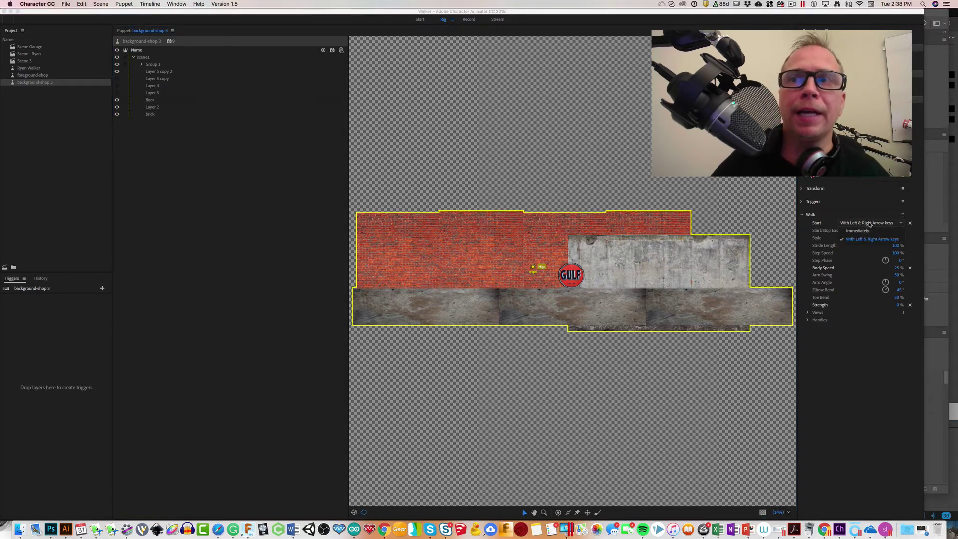
click(866, 240)
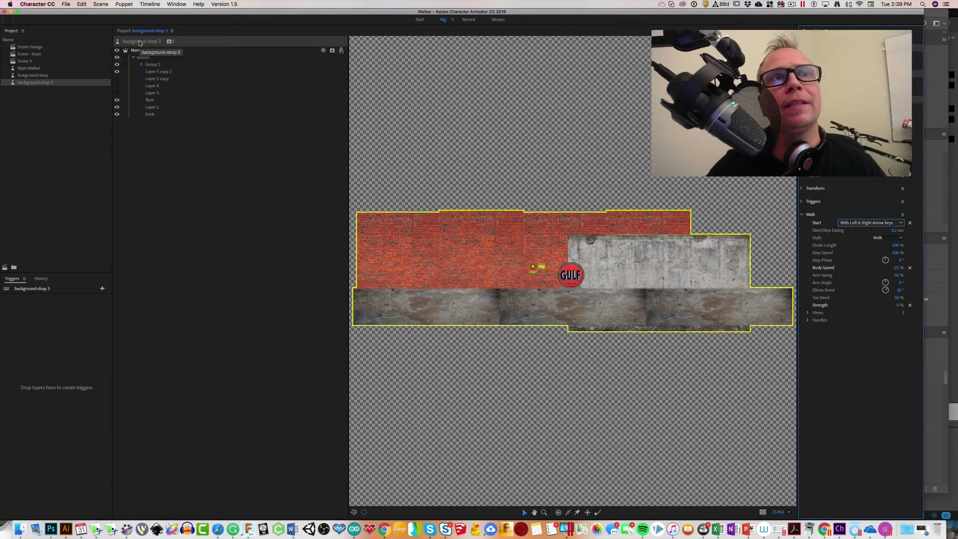
click(140, 42)
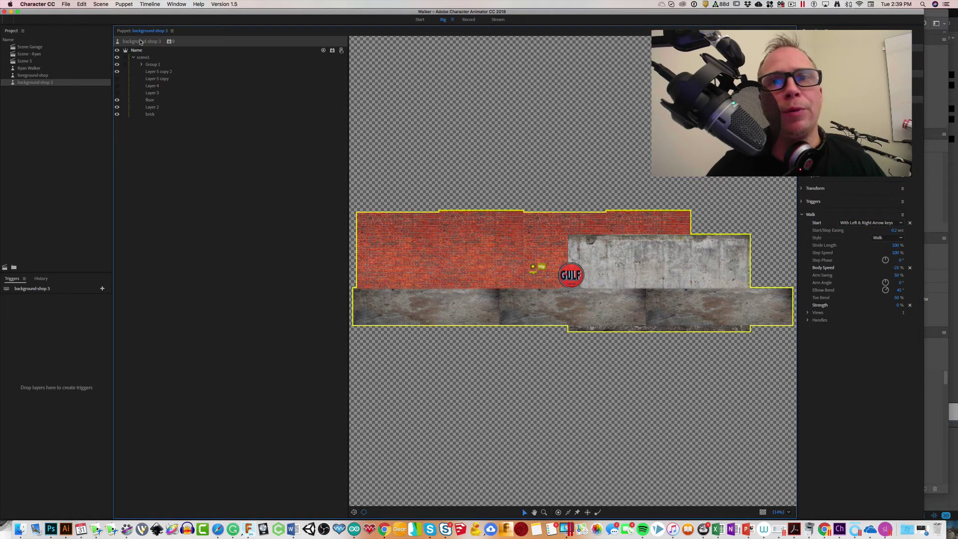
click(76, 5)
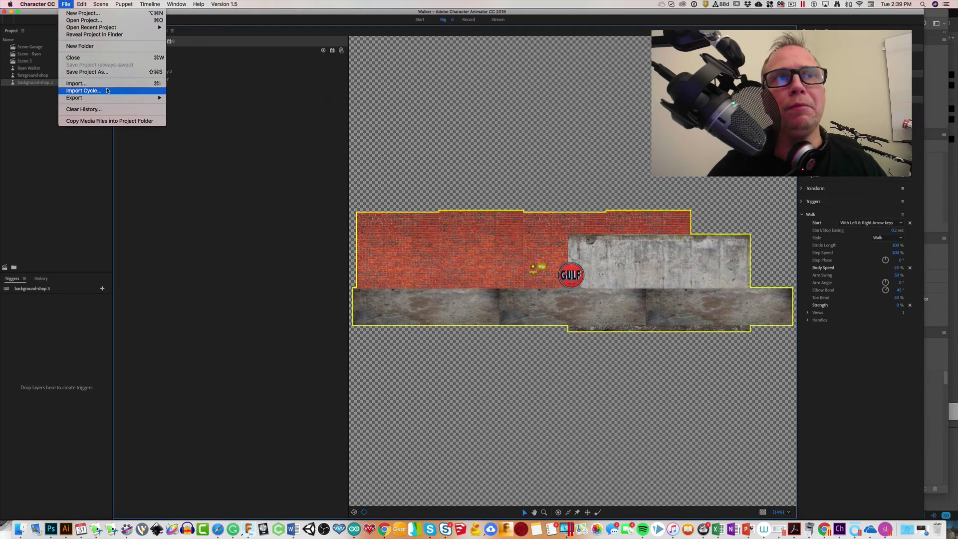
click(34, 106)
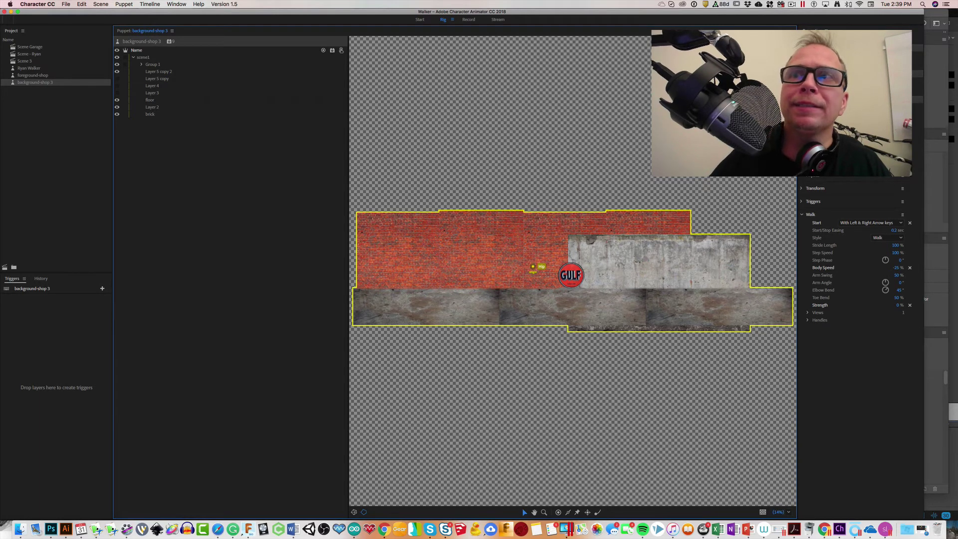
click(896, 176)
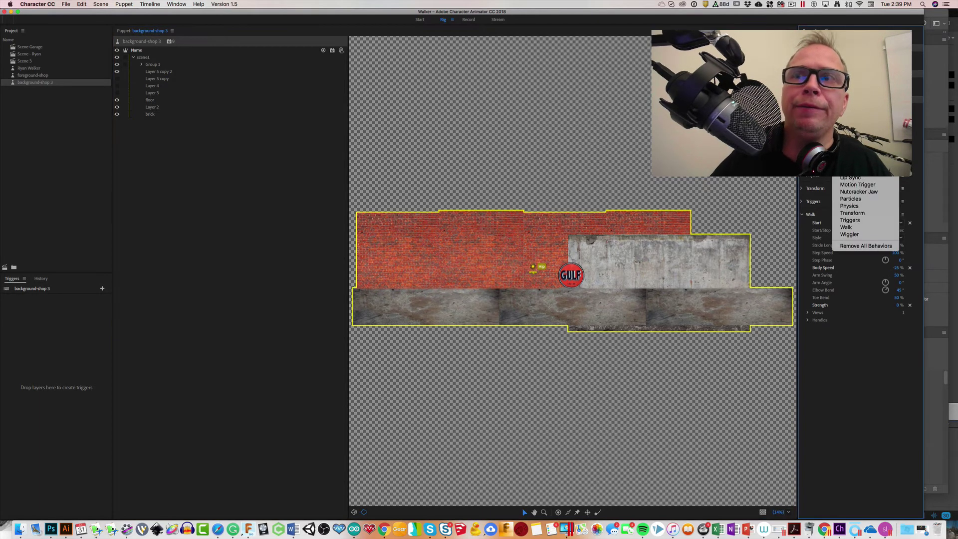
click(861, 229)
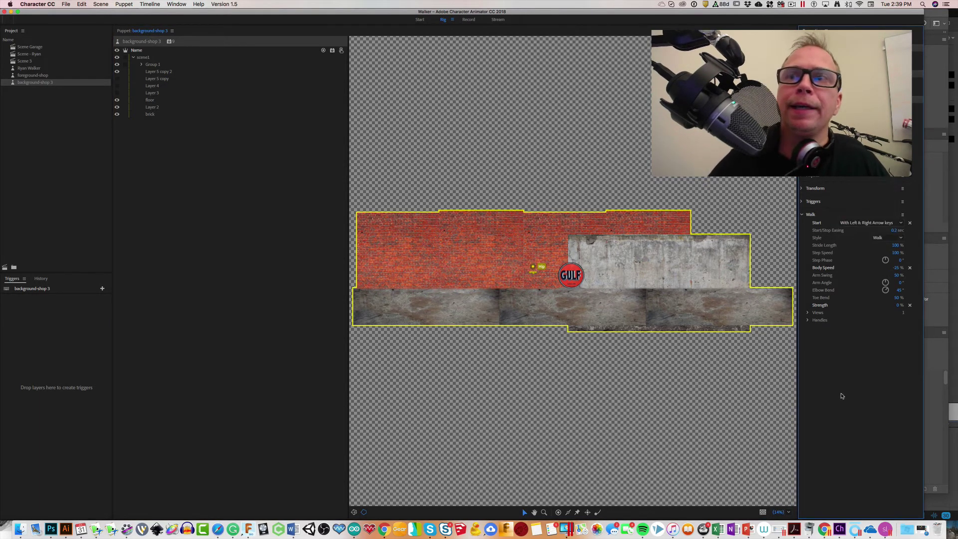
click(871, 223)
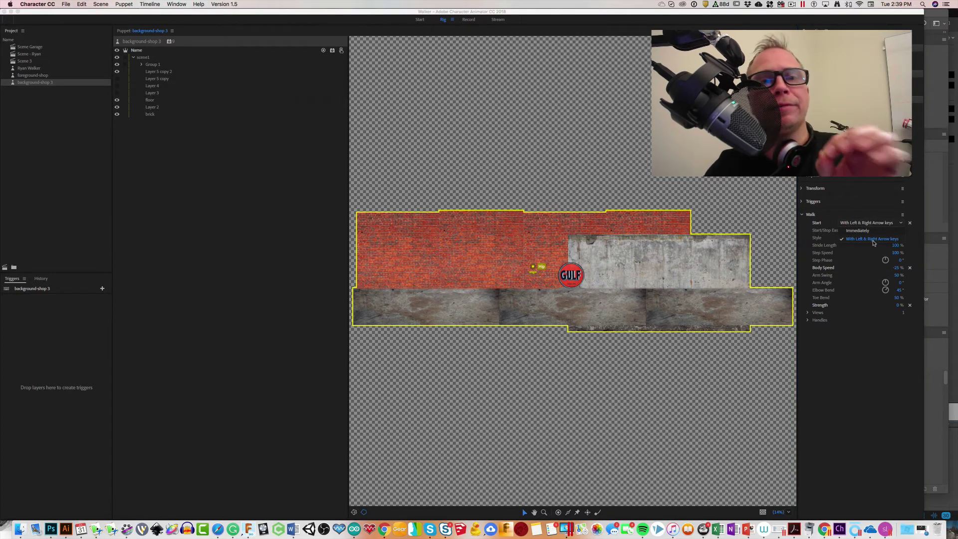
click(873, 368)
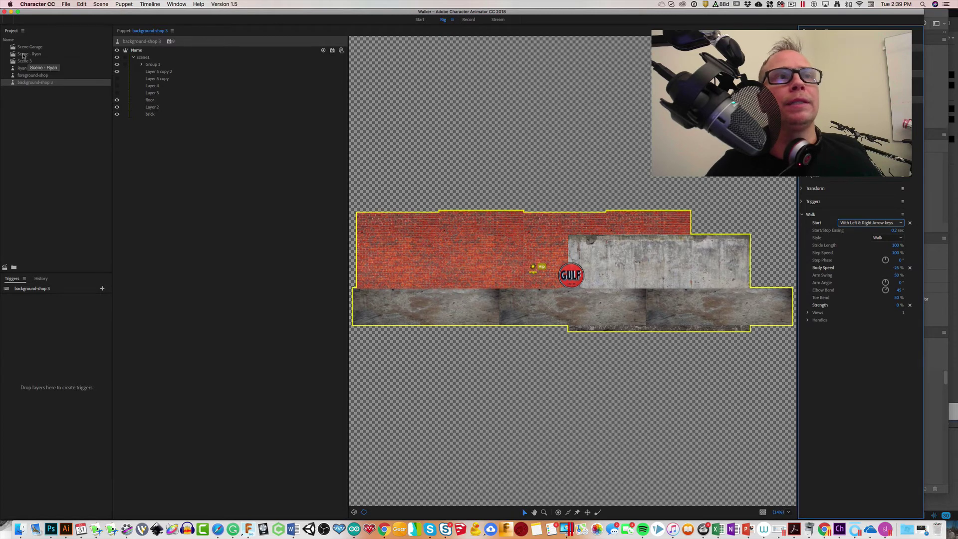
Open Scene - Ryan in Record mode and drag both of the character's arms down to his sides
double_click(23, 55)
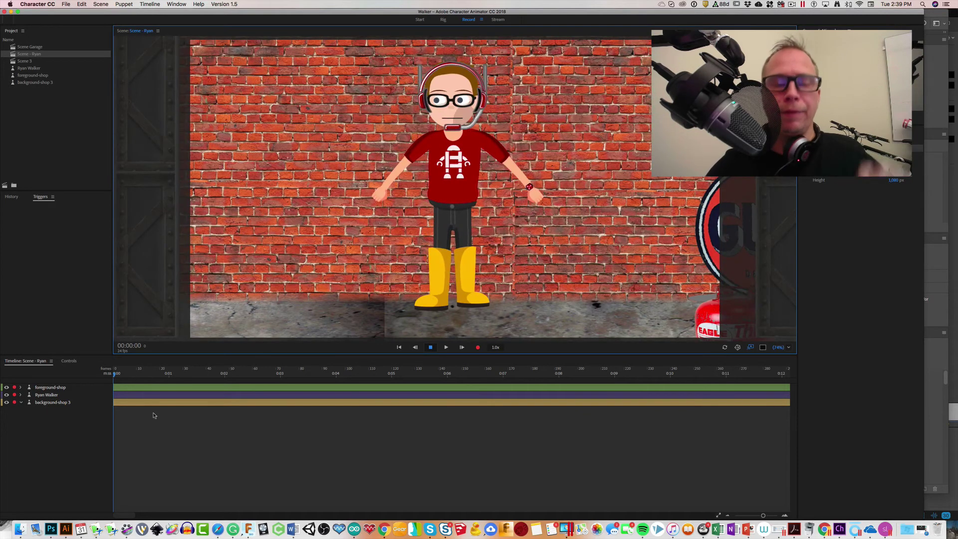
drag(379, 193, 423, 218)
drag(530, 203, 489, 248)
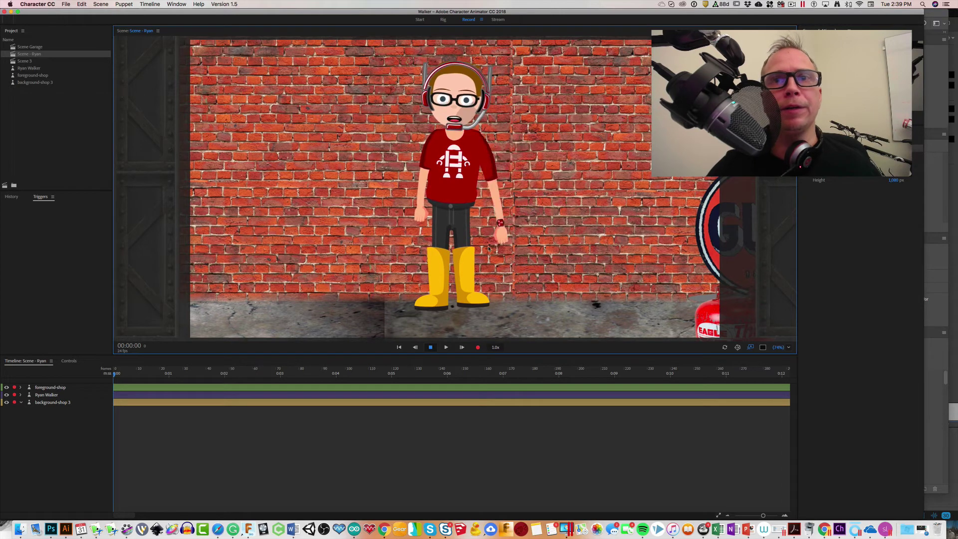
Arm all three tracks, lower the arms, and walk the character right, left, then right again
click(44, 390)
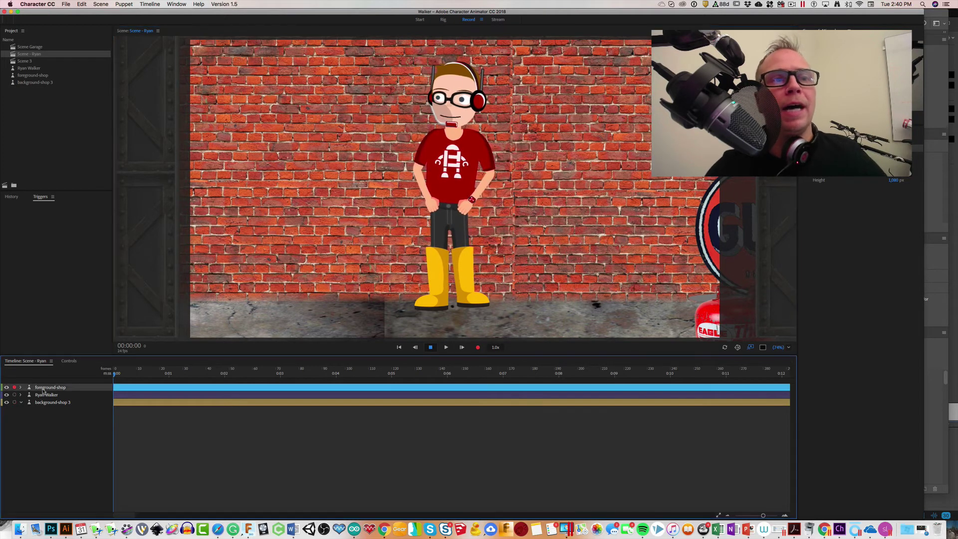
shift+click(45, 395)
shift+click(63, 405)
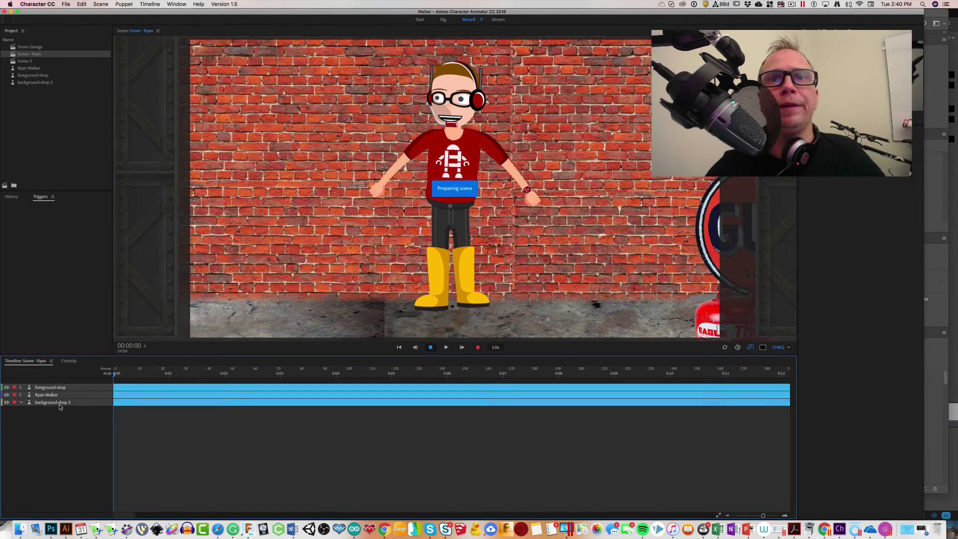
drag(404, 184, 428, 211)
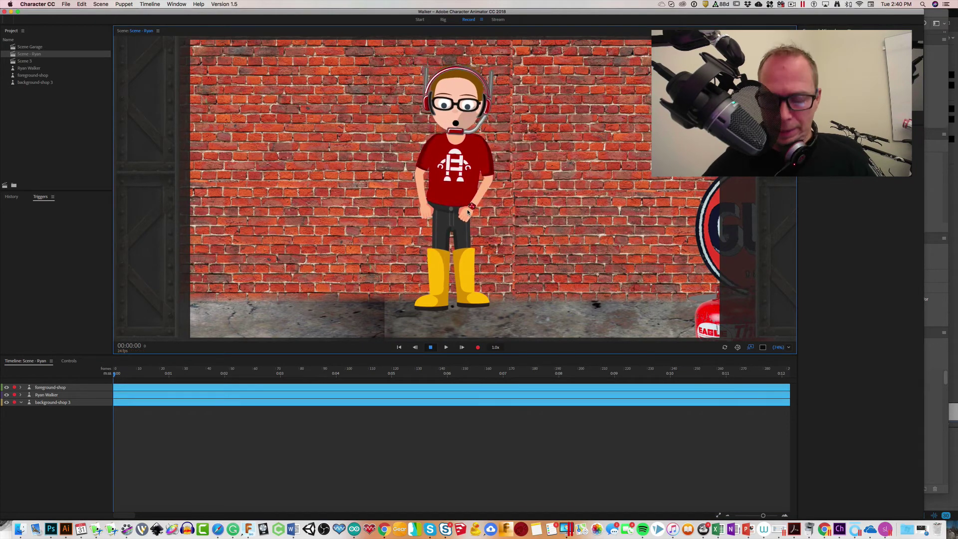
key(Right)
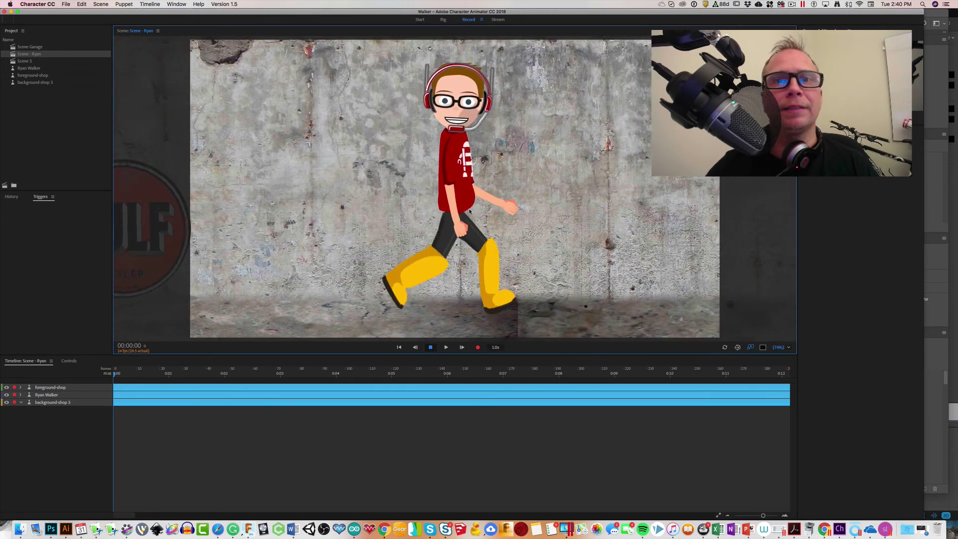
key(Left)
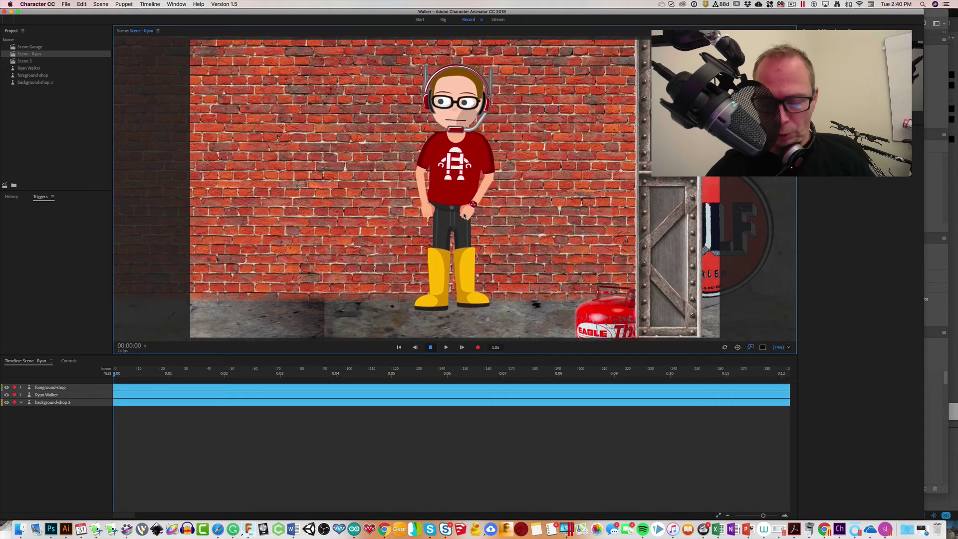
key(Right)
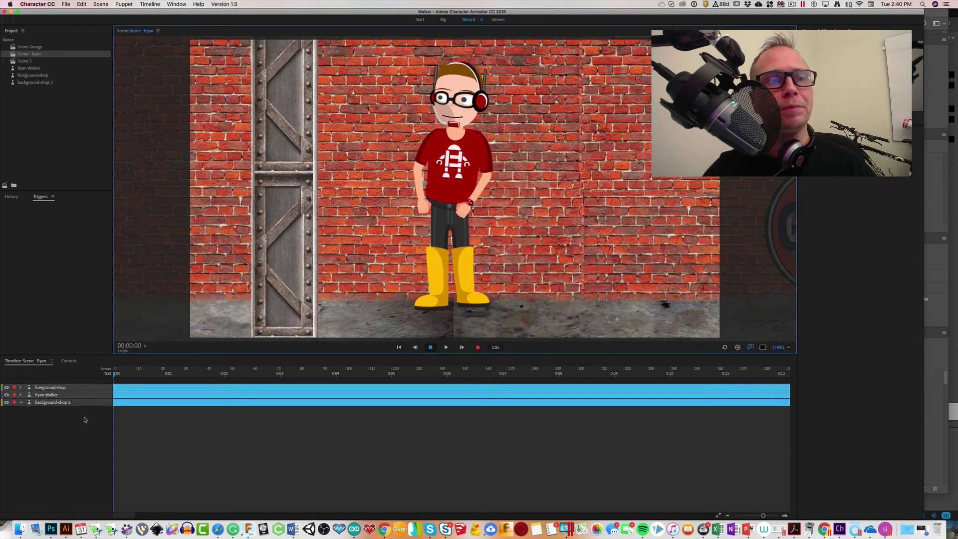
Reselect all three timeline tracks and make the scene live for performing
click(85, 419)
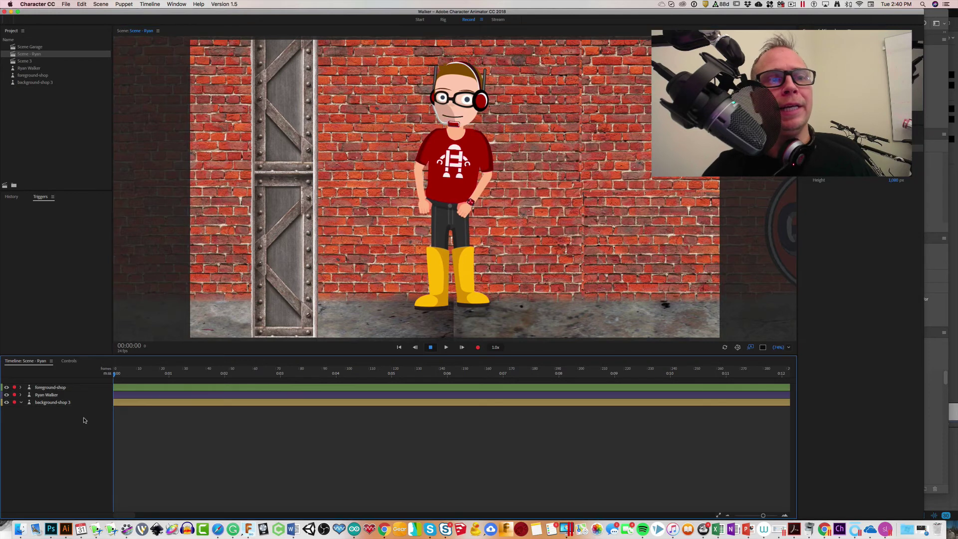
click(70, 395)
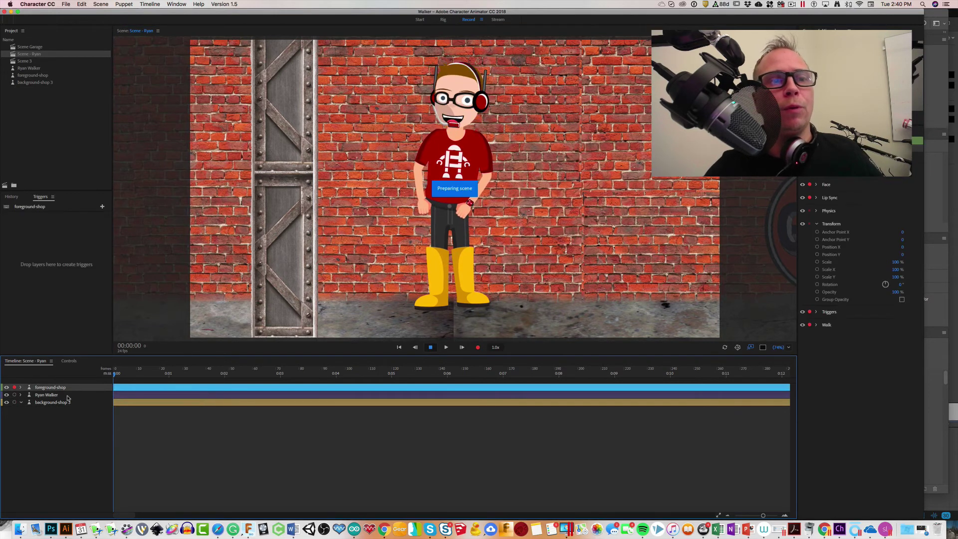
shift+click(73, 403)
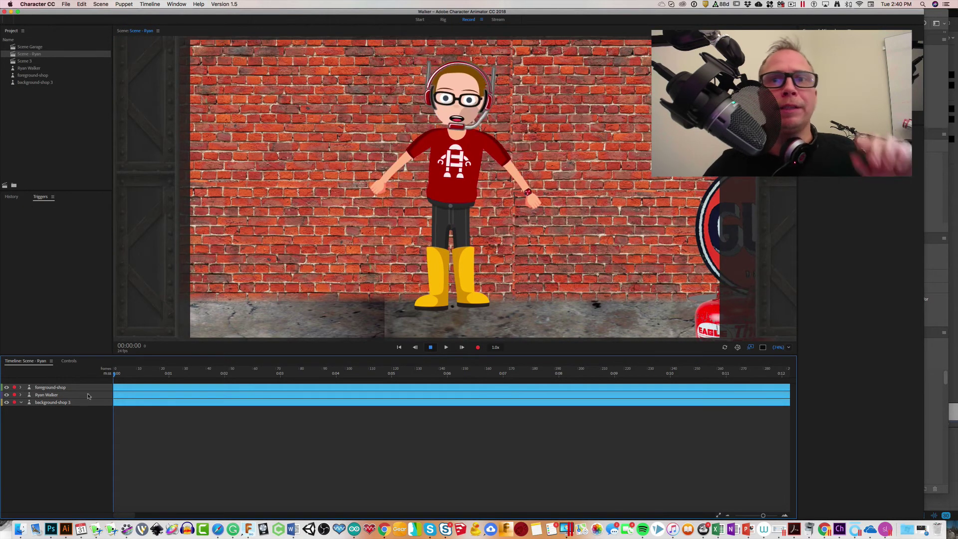
click(372, 196)
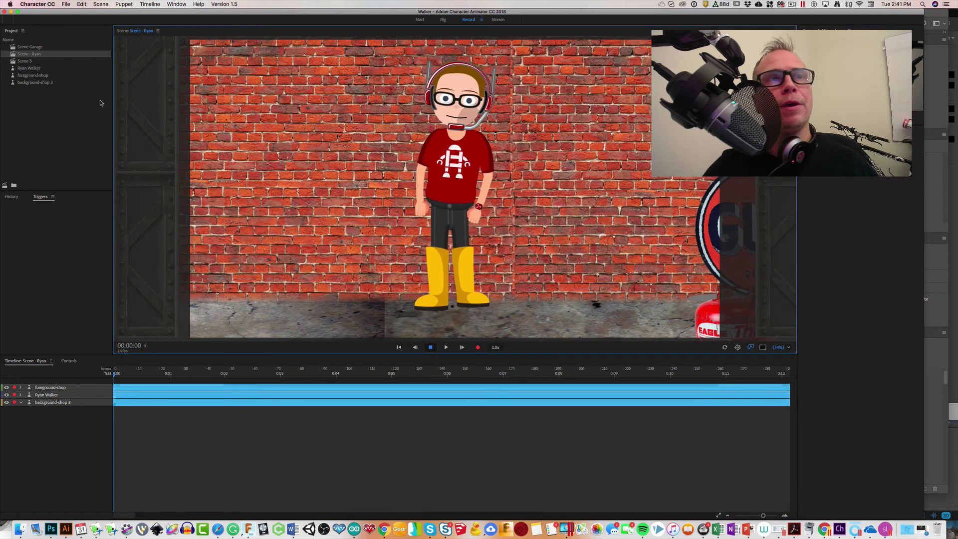
click(35, 75)
Open foreground-shop in Rig, then check its Walk behavior settings and Hip handle
double_click(35, 75)
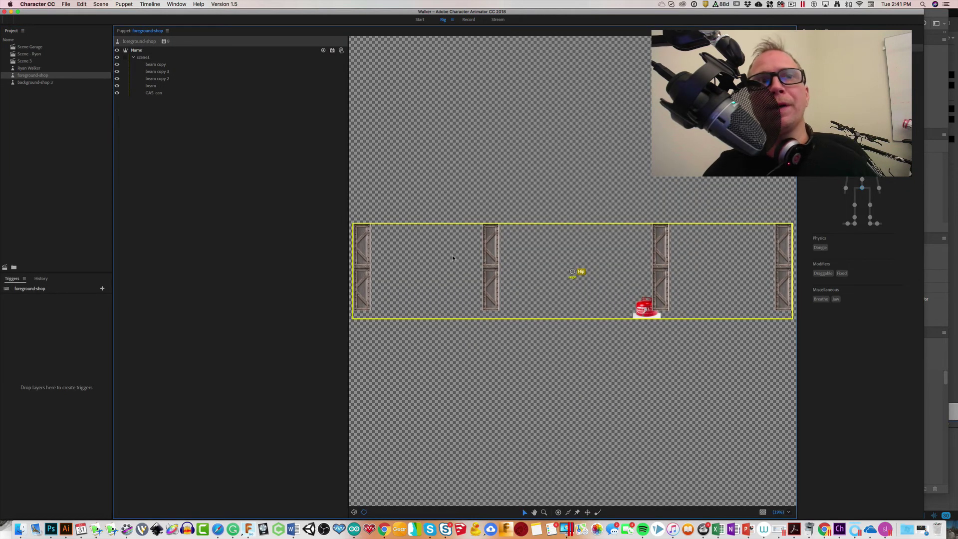
click(145, 43)
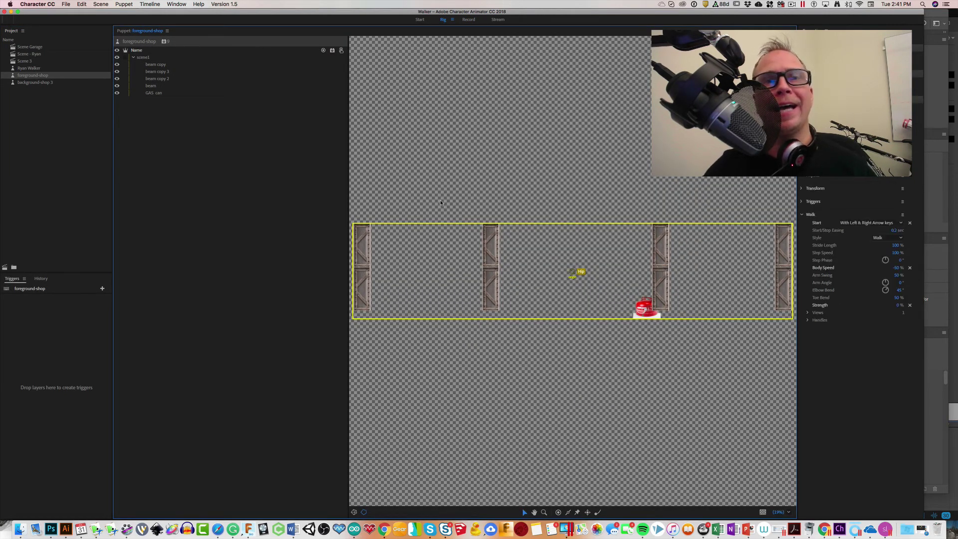
click(573, 273)
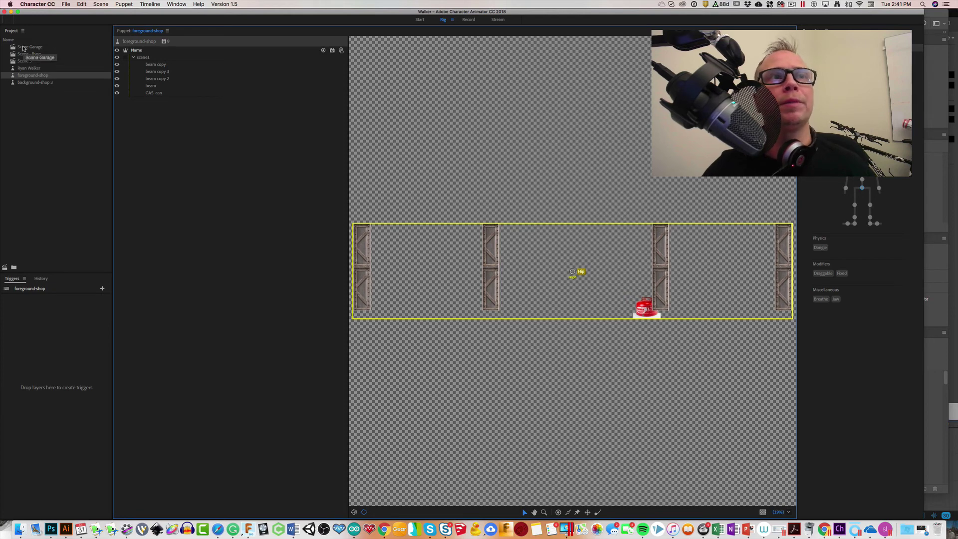
click(25, 55)
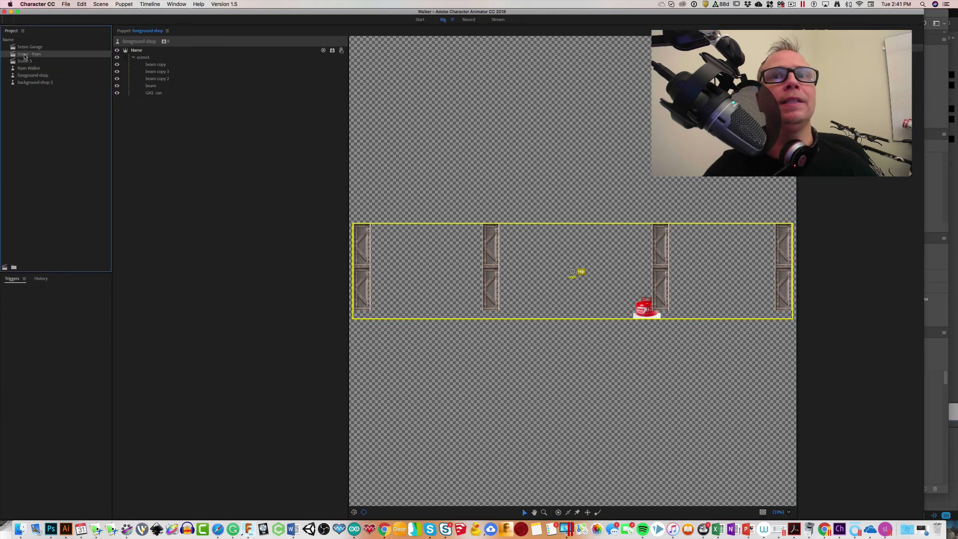
Reopen Scene - Ryan in Record and walk the character left, then right, with the arrow keys
double_click(25, 55)
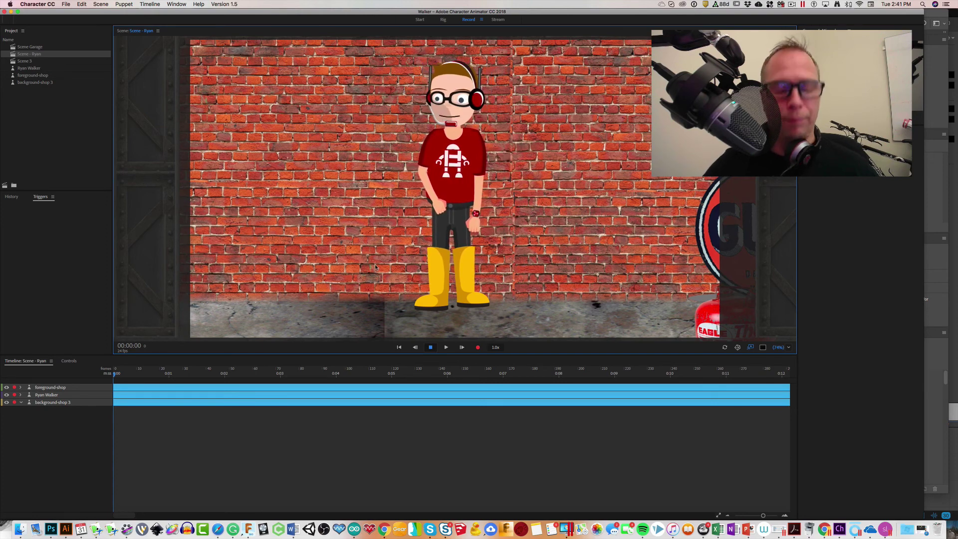
key(Left)
key(Right)
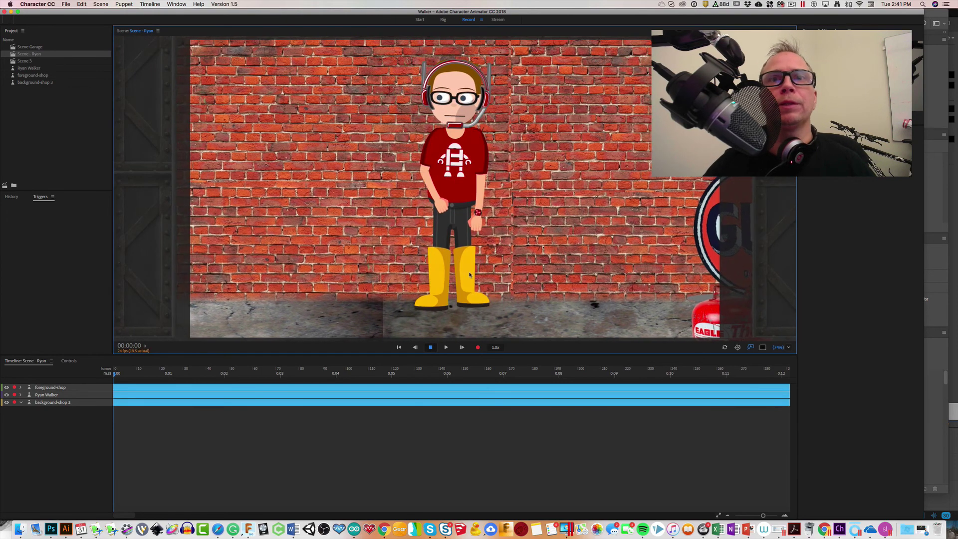